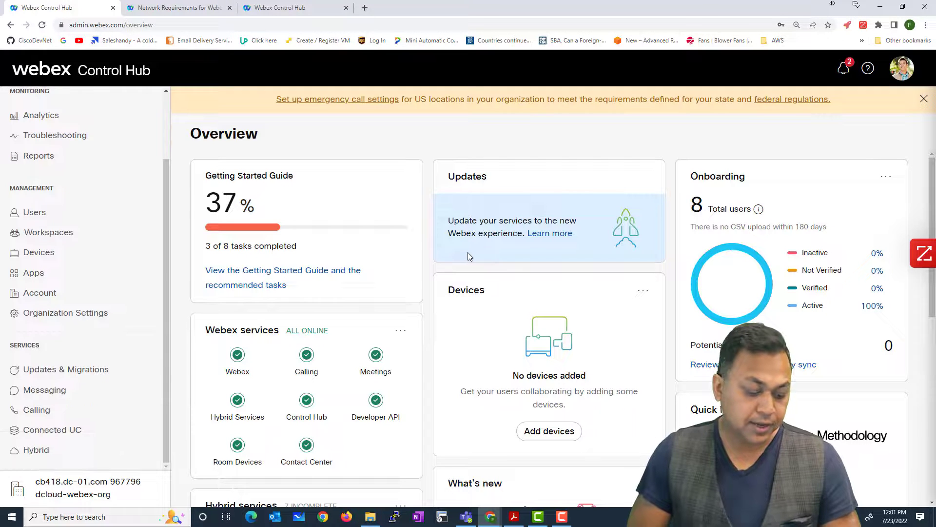
Step: Open the first org's Calling > Numbers page, which lists no phone numbers
key(Return)
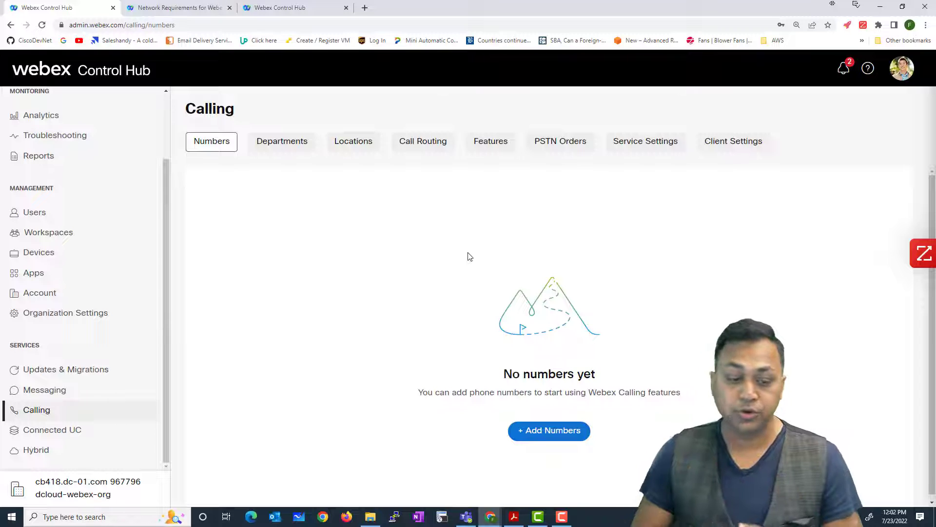
Step: Re-sign in to the expired second-org tab using the admin e-mail and saved password
key(ctrl+shift+Tab)
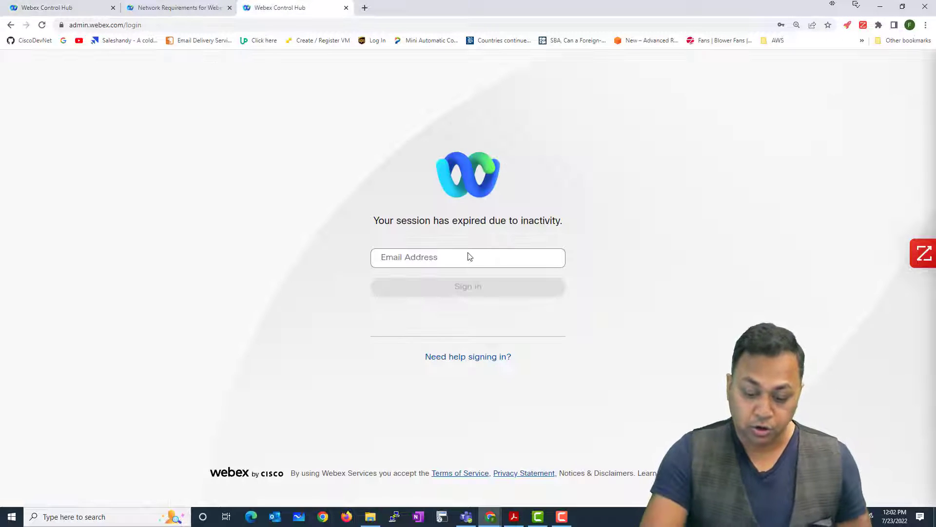
click(470, 257)
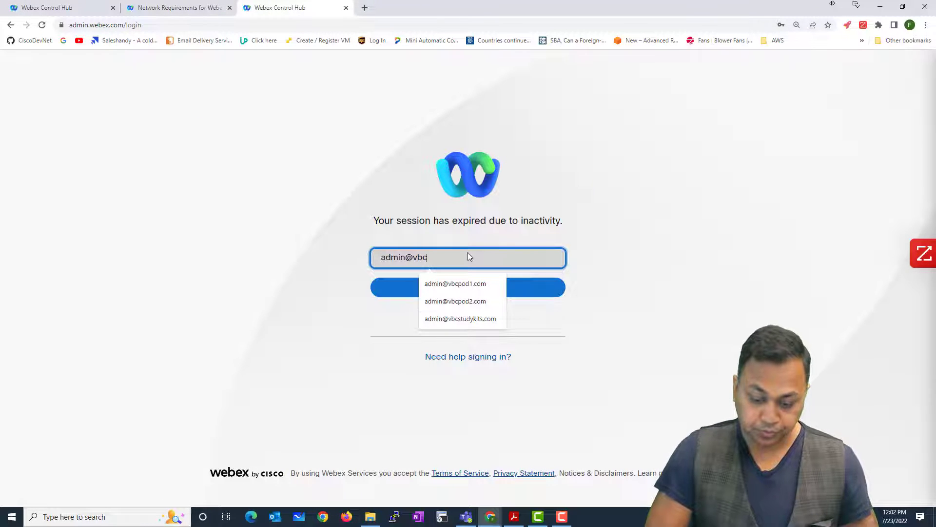
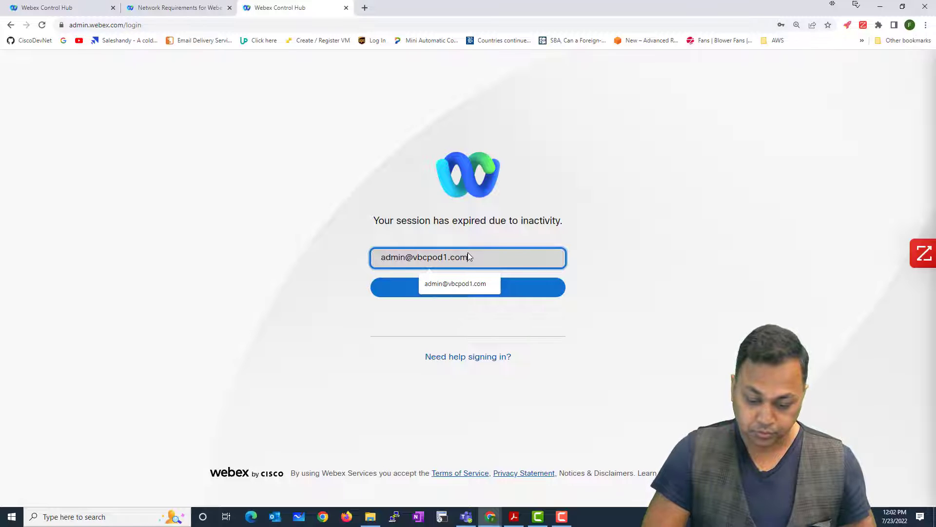
key(Return)
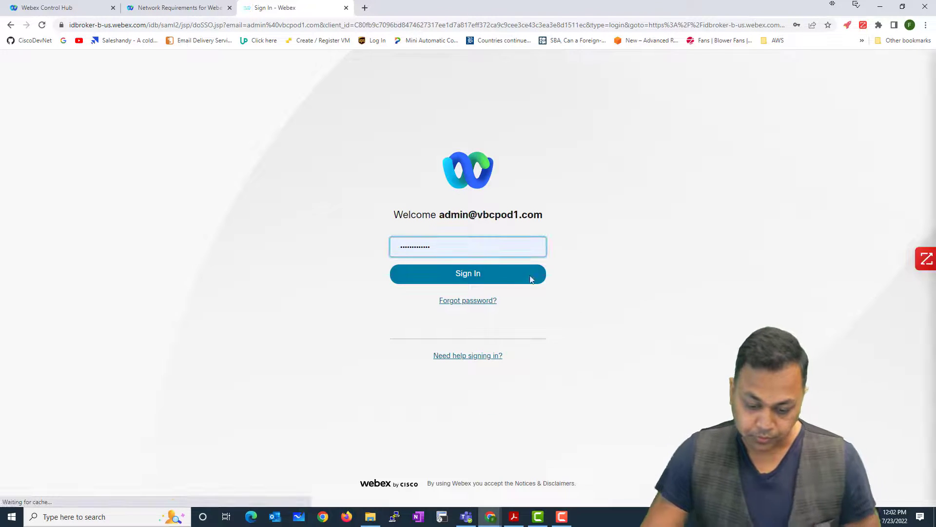
click(494, 275)
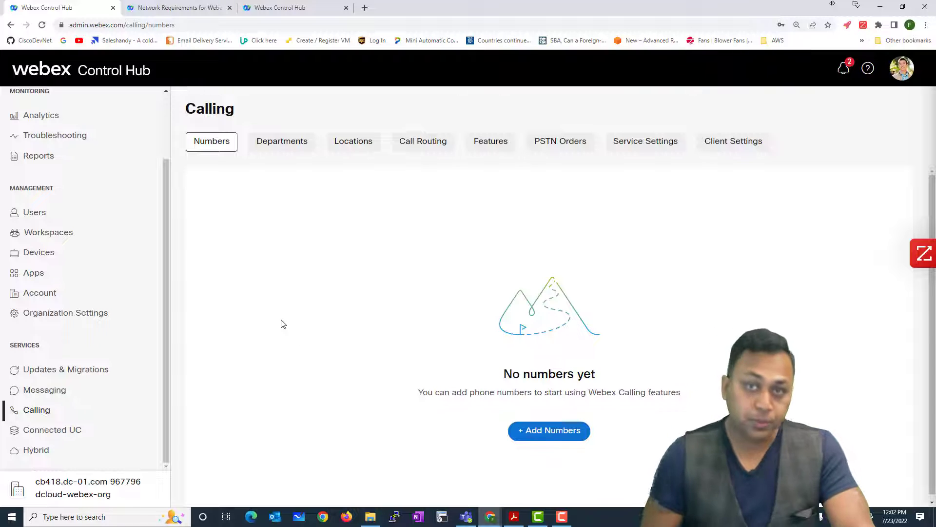
Step: Open the second org's Calling Numbers, showing one active main number in Toronto
click(293, 8)
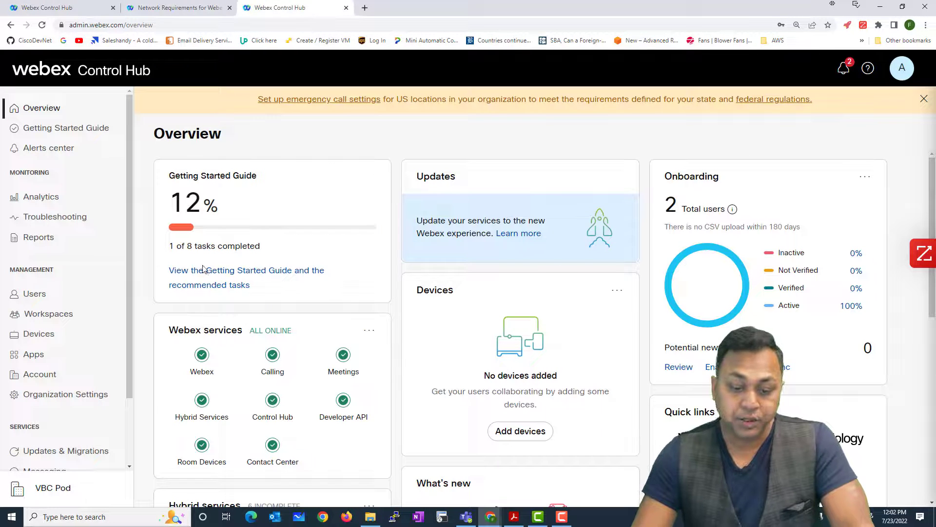
scroll(44, 414, down, 2)
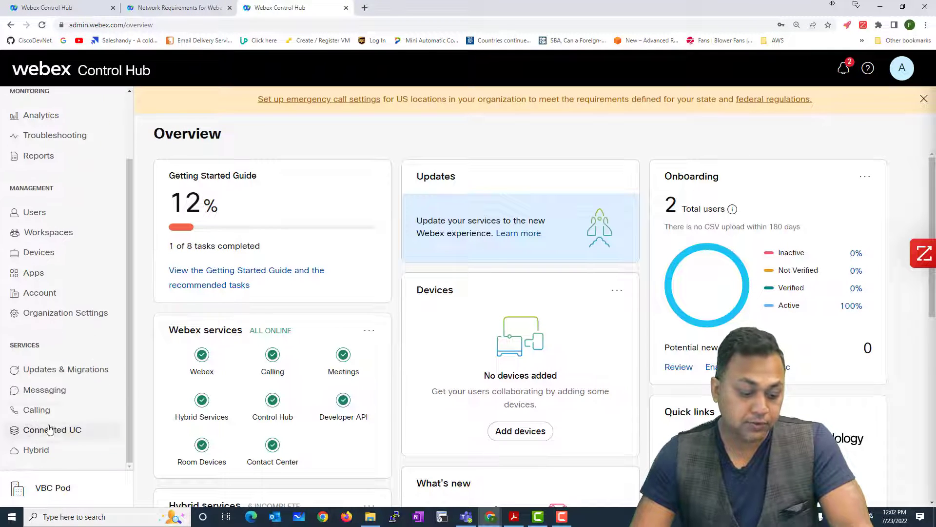
click(34, 412)
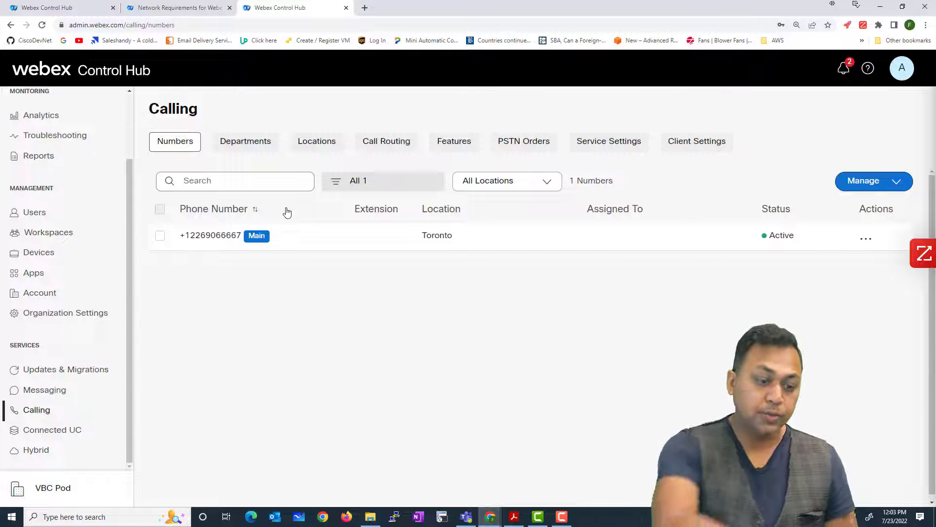
Step: Open Calling Locations in both orgs: LasVegas in the first; Las Vegas and Toronto in the second
key(ctrl+Tab)
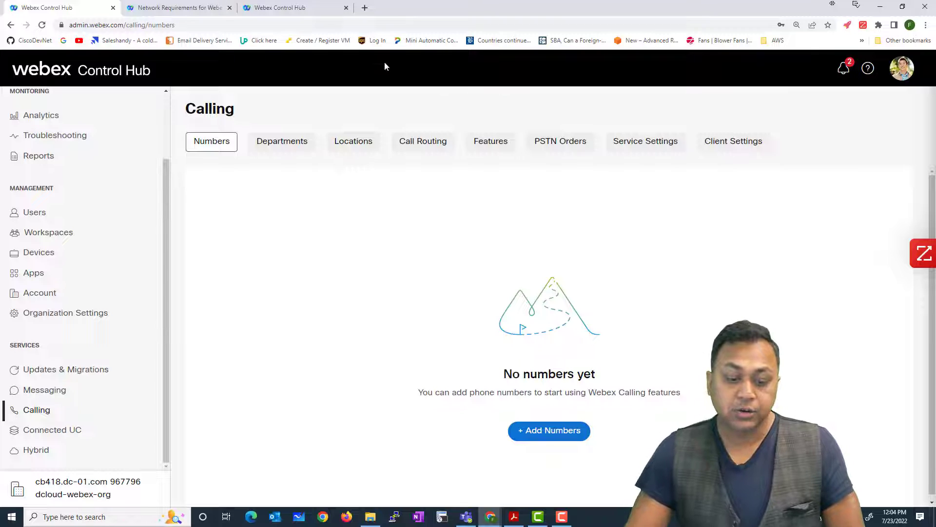
click(291, 8)
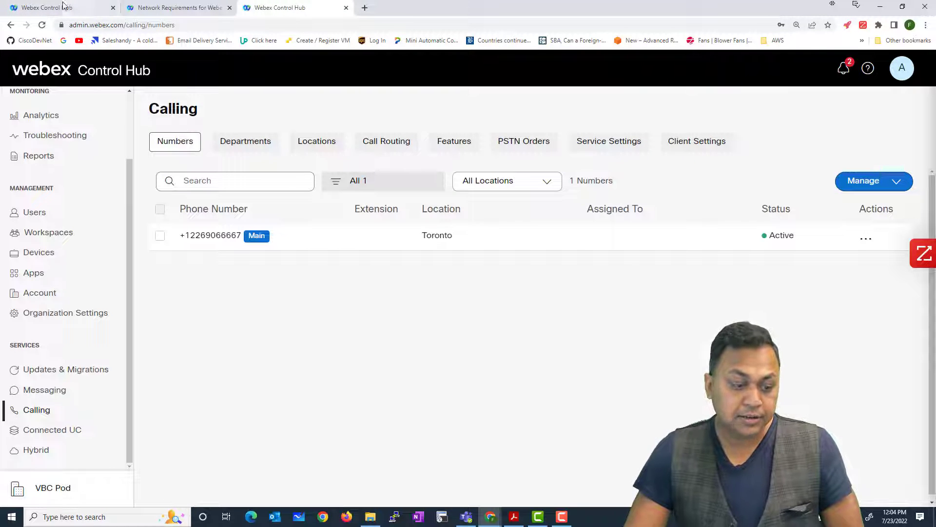
key(ctrl+1)
click(352, 147)
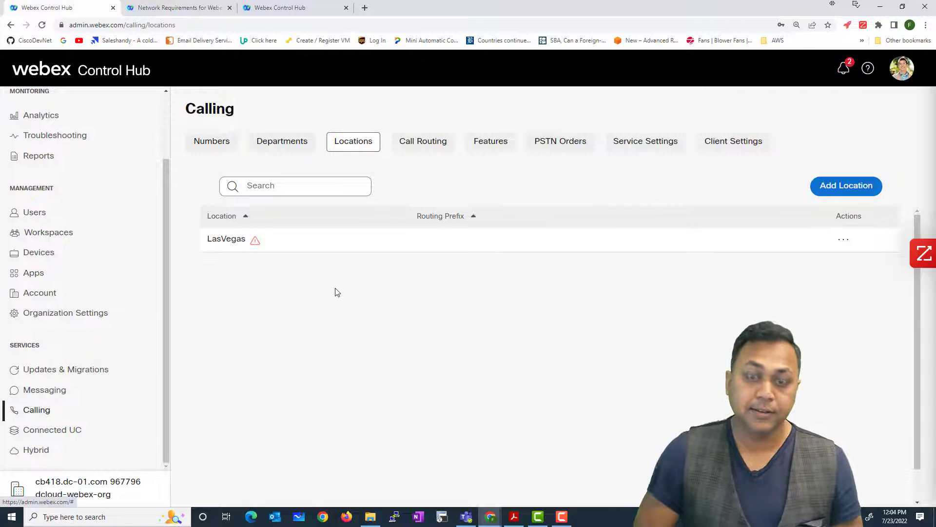
key(ctrl+3)
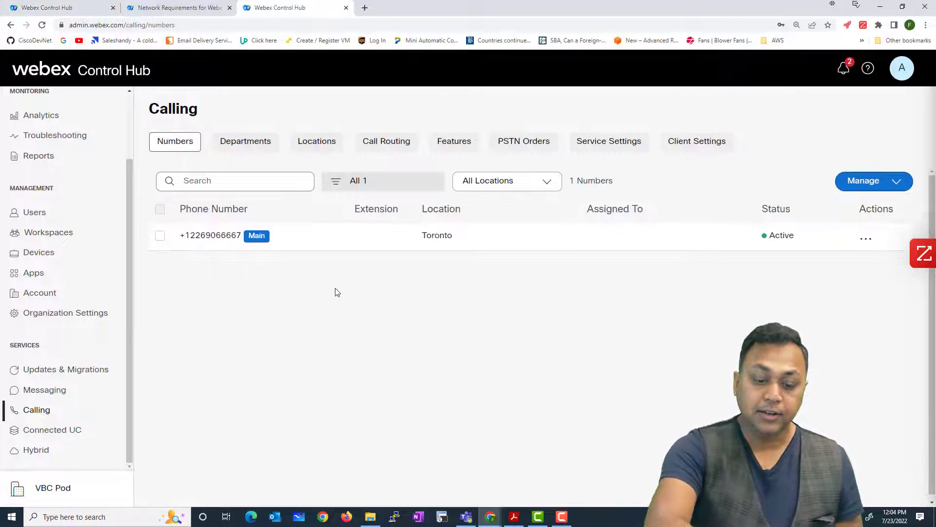
key(Return)
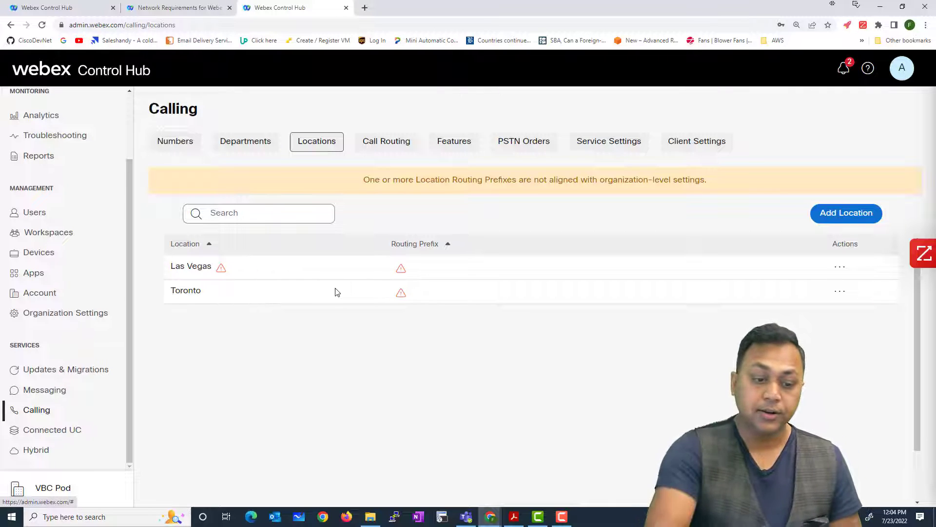
Step: Check the first org's LasVegas Main Number dropdown, which offers no numbers to select
key(ctrl+Tab)
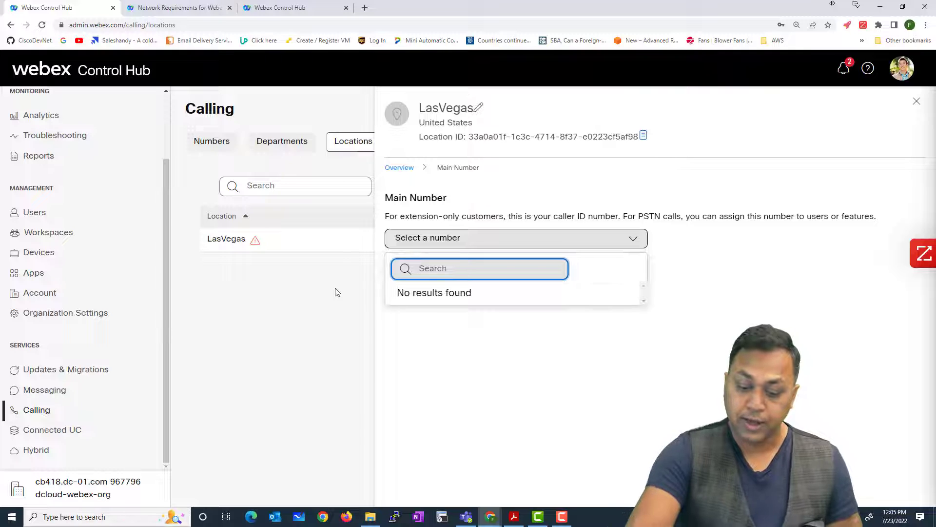
Step: Close the empty number picker and return to the second org's Locations list
key(Escape)
key(Escape)
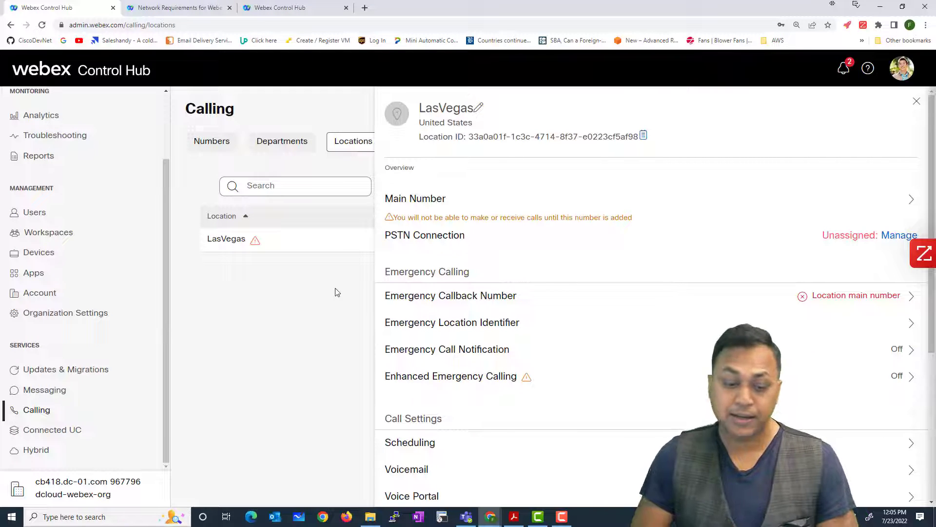
key(ctrl+3)
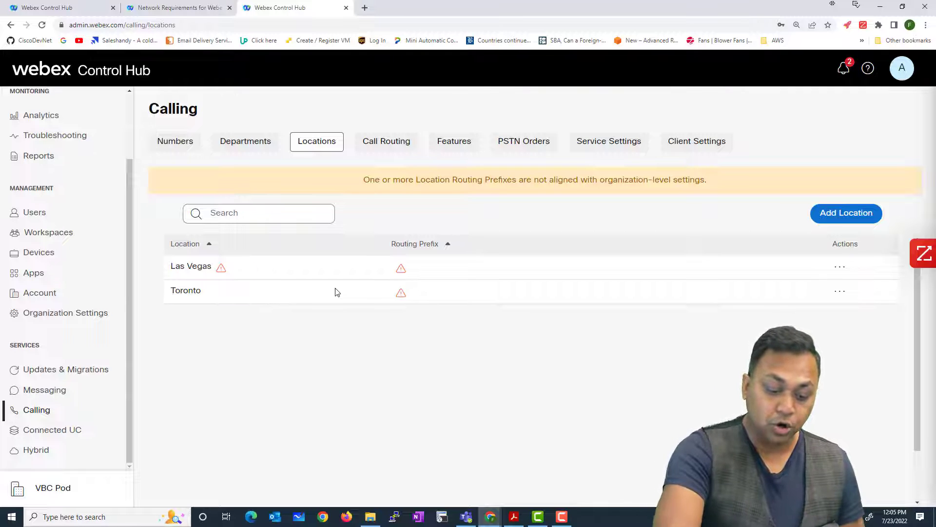
Step: View Toronto's Cisco PSTN trial connection, then go back to the first org's LasVegas location
click(335, 292)
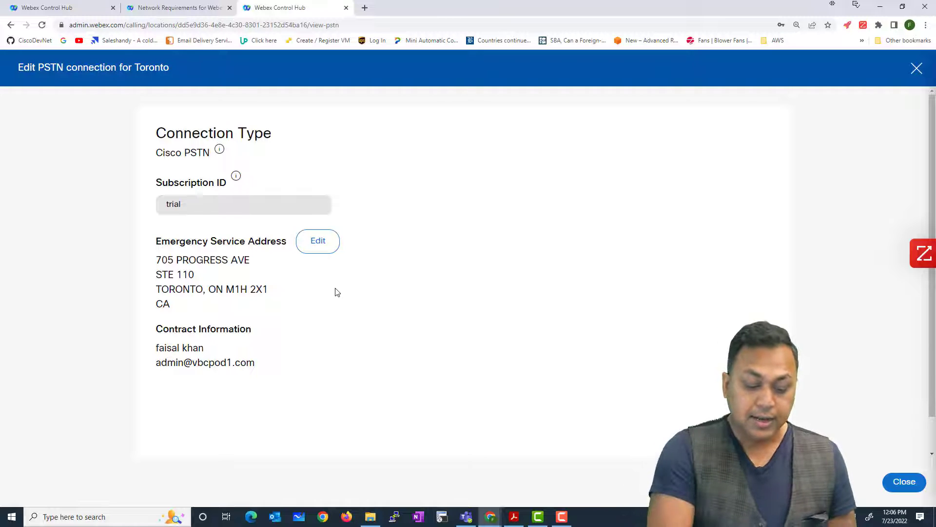
key(ctrl+1)
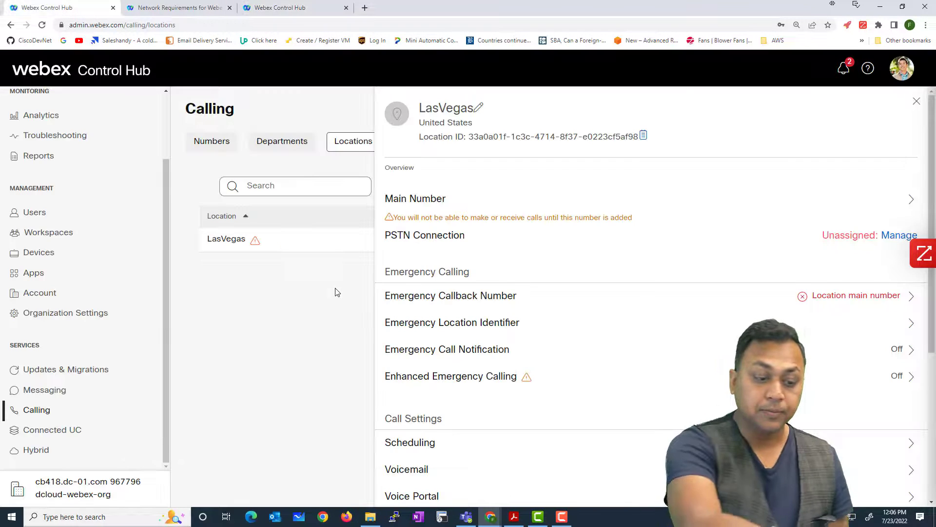
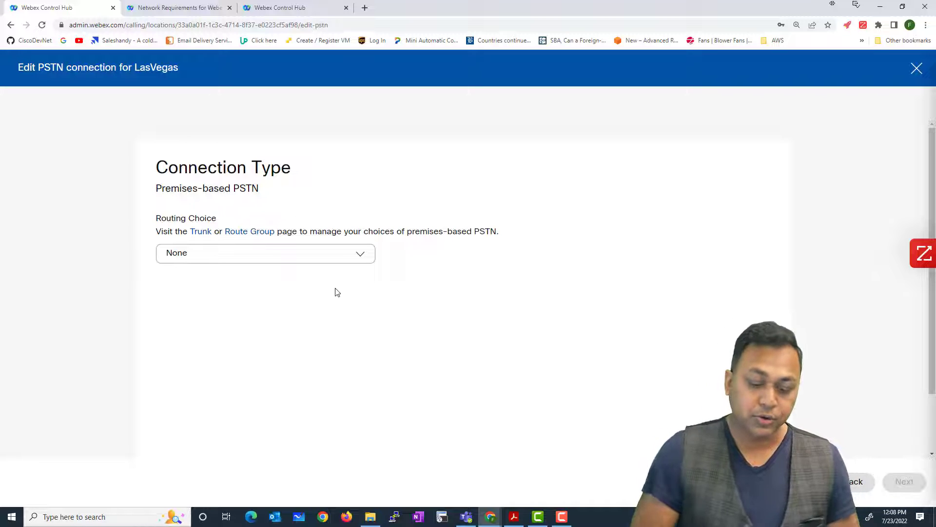
Step: Keep routing choice None for LasVegas's premises-based PSTN, acknowledge the change and continue
key(space)
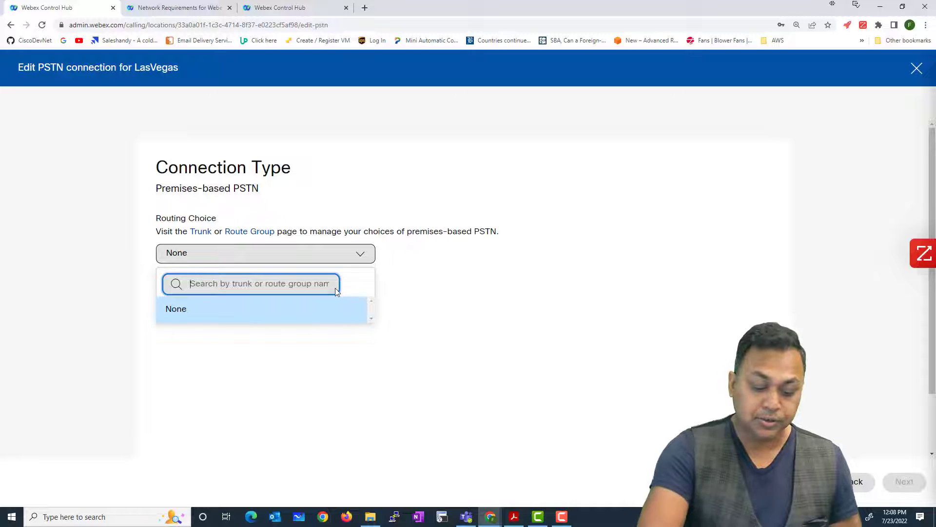
key(Return)
key(Tab)
key(space)
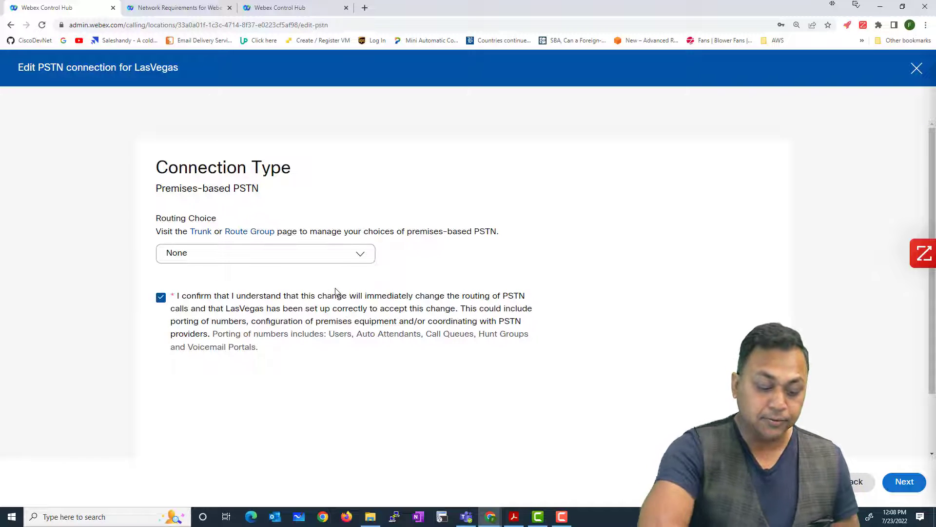
key(Return)
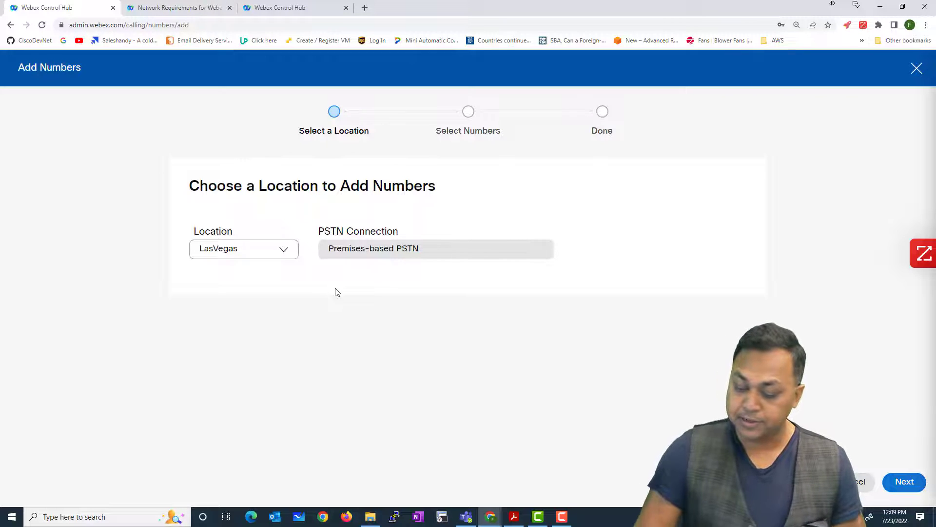
key(Return)
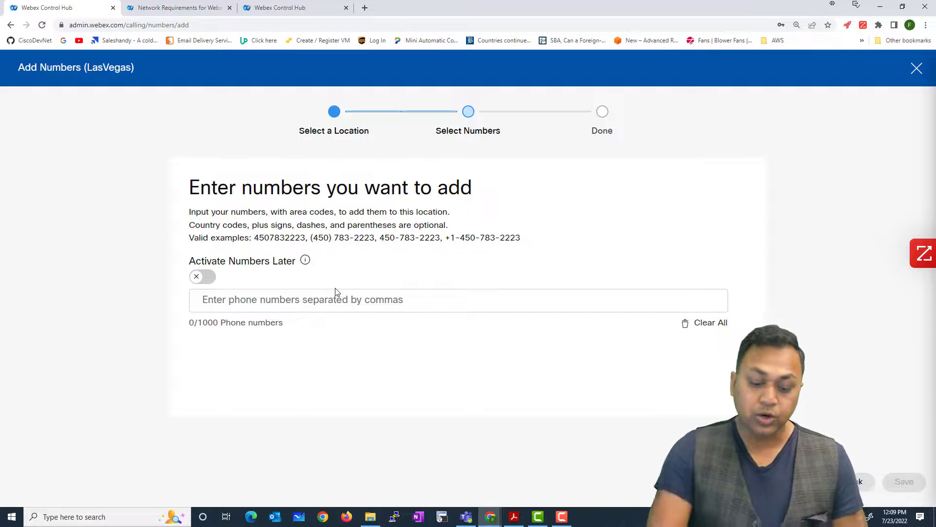
click(336, 292)
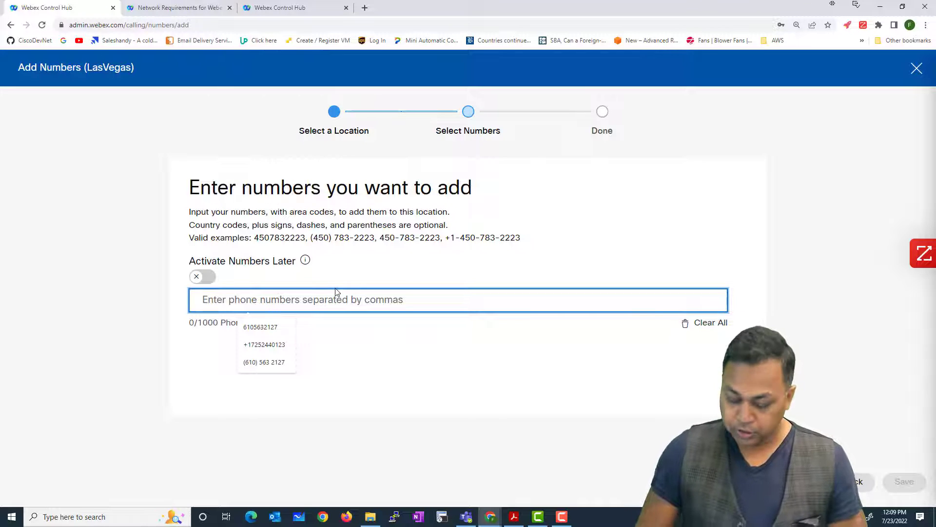
text(417)
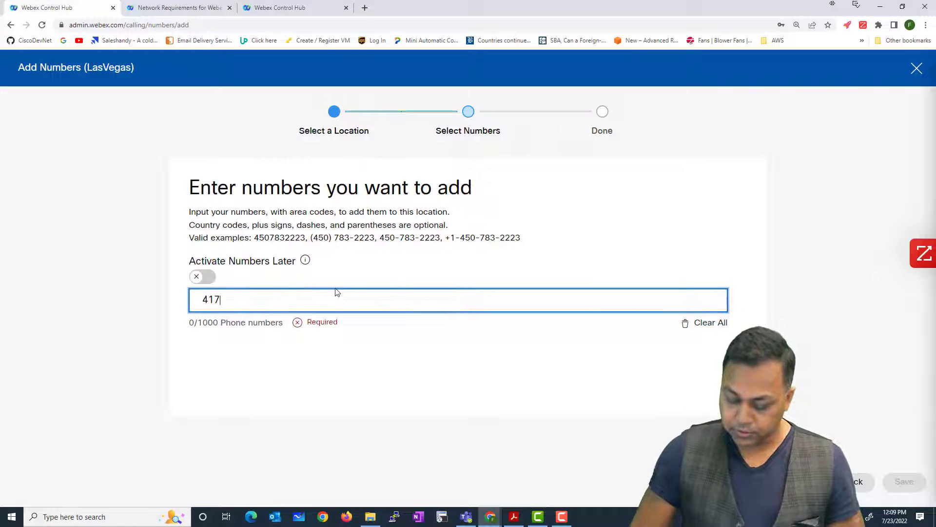
text(555)
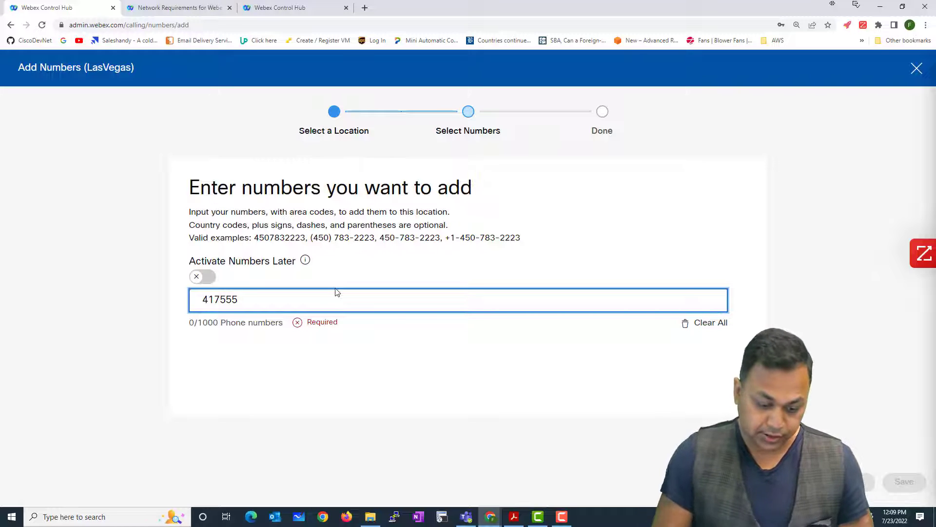
text(2500)
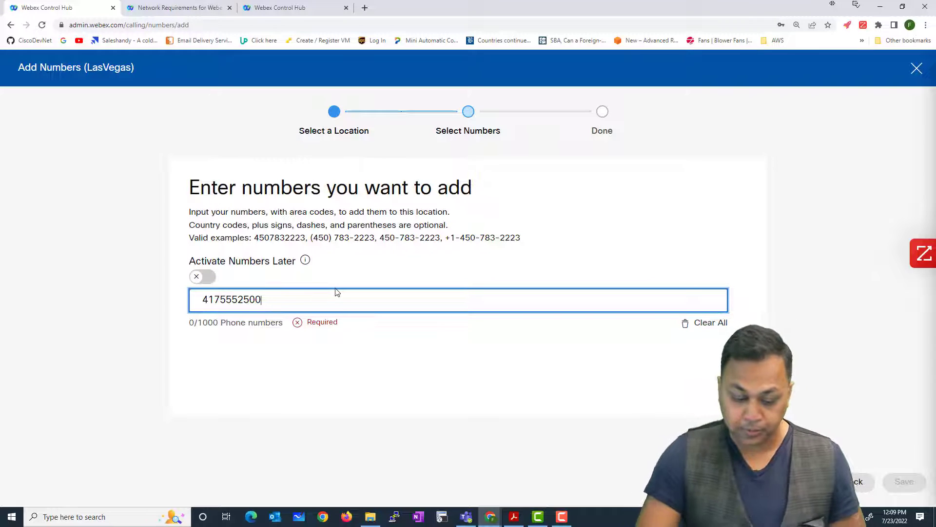
key(Tab)
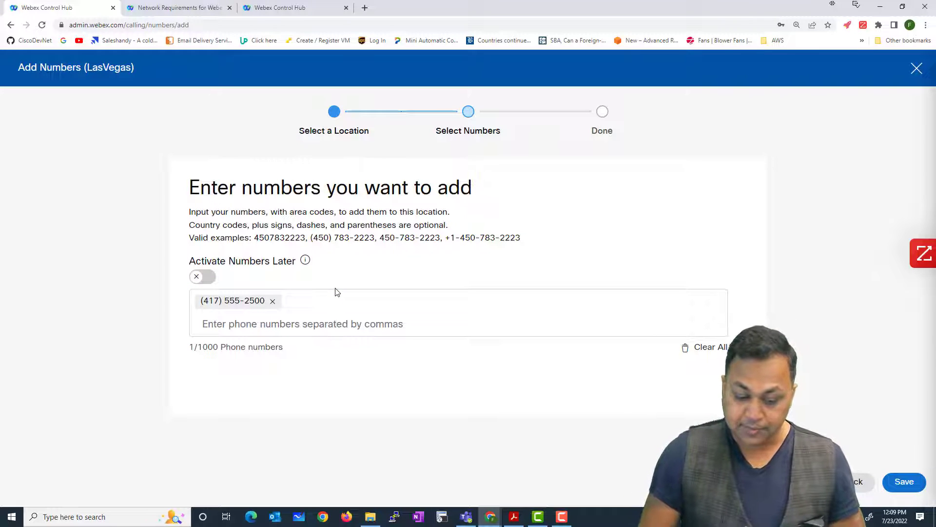
key(Return)
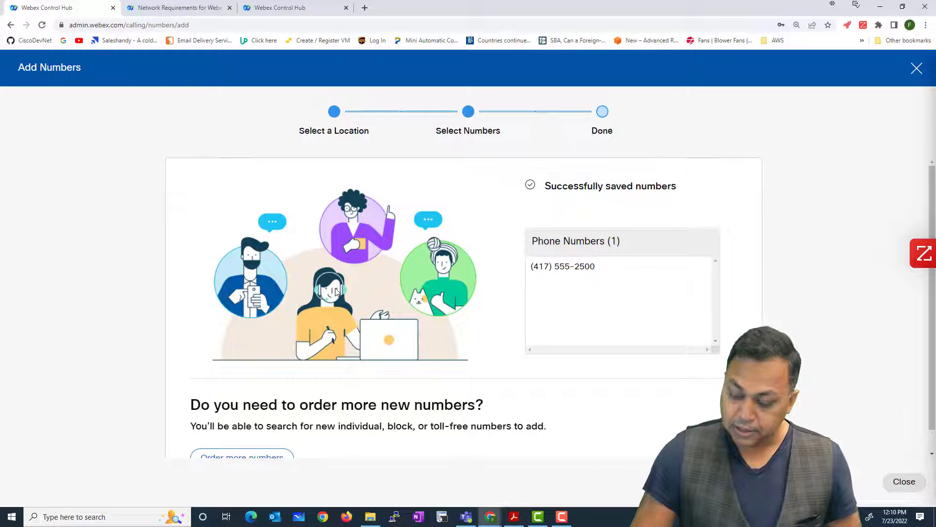
Step: Close the add-numbers wizard to return to the Calling Numbers list
scroll(336, 291, down, 1)
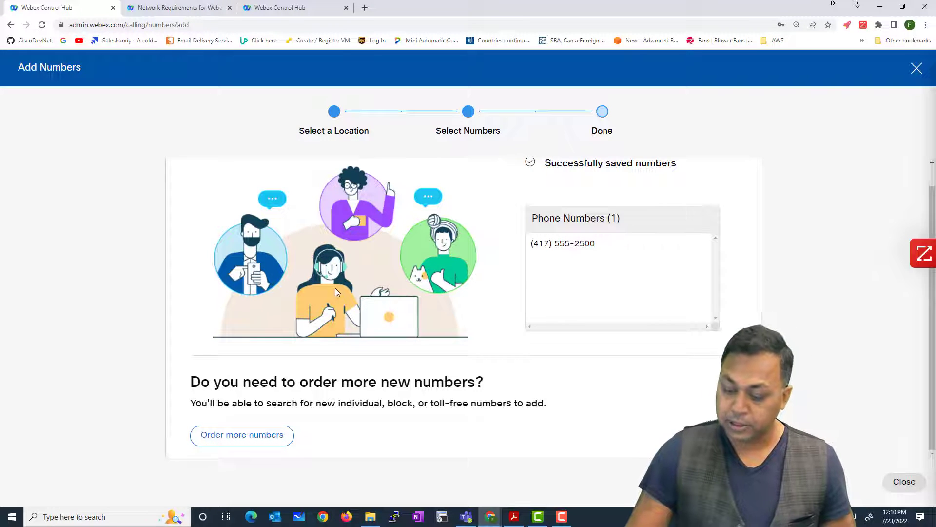
key(Escape)
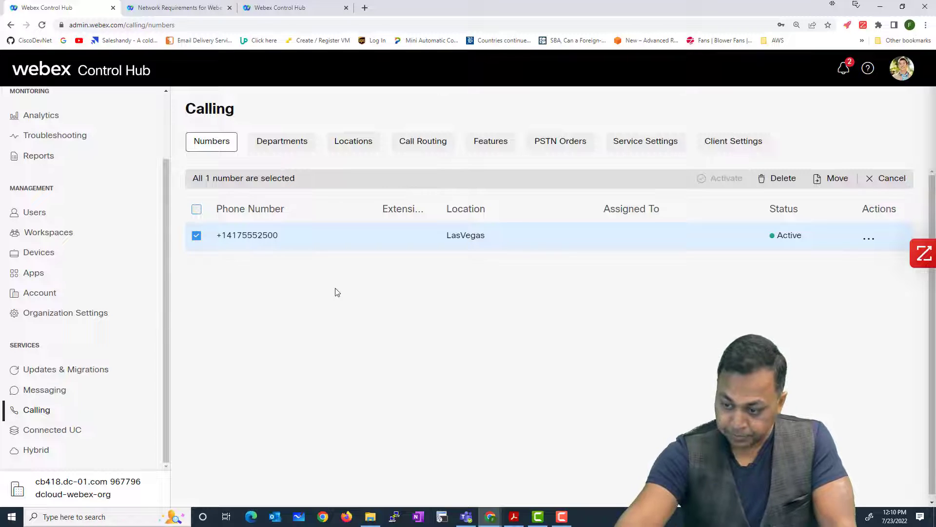
click(335, 292)
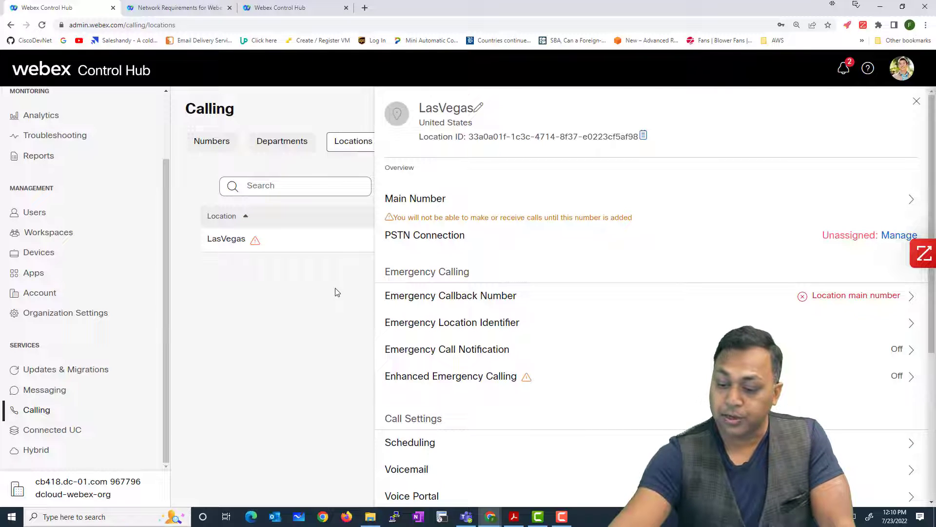
key(Return)
key(Down)
key(Return)
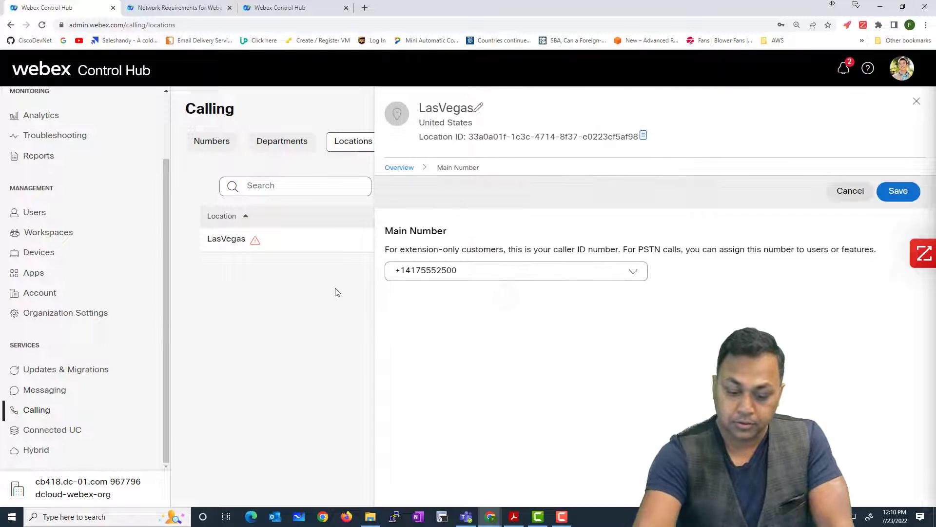
key(Return)
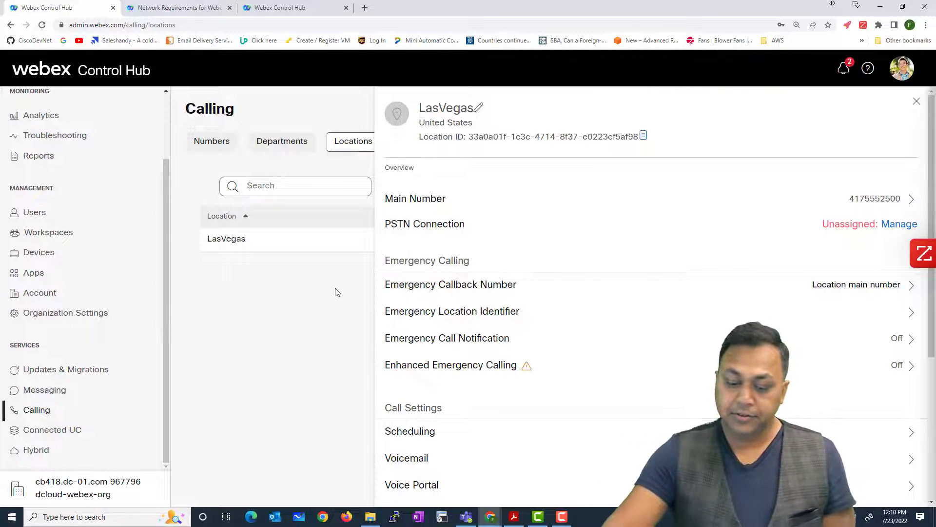
click(335, 291)
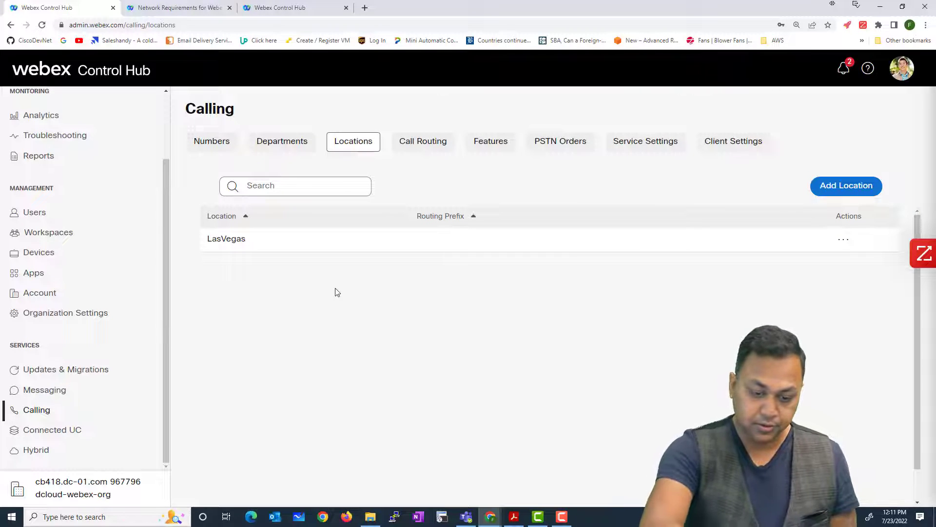
Step: Reload Locations, open LasVegas and go to its PSTN Connection settings
key(F5)
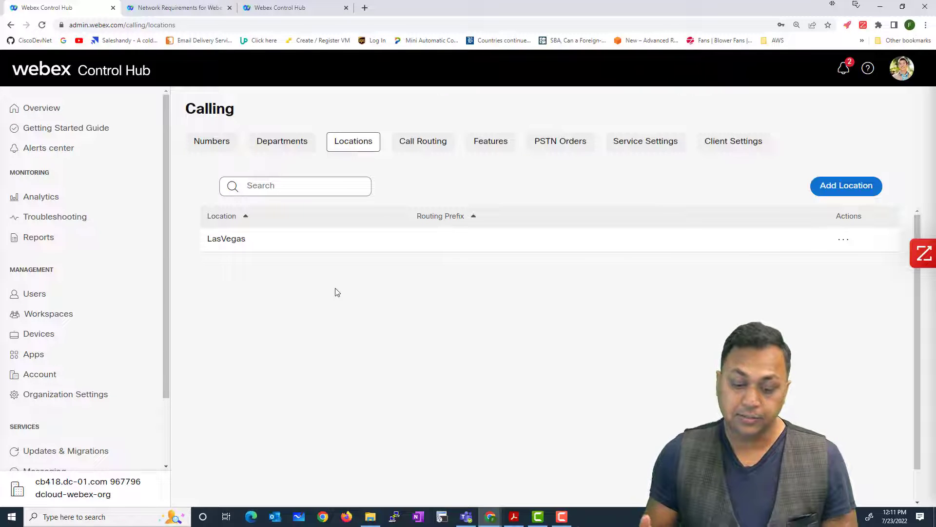
click(281, 238)
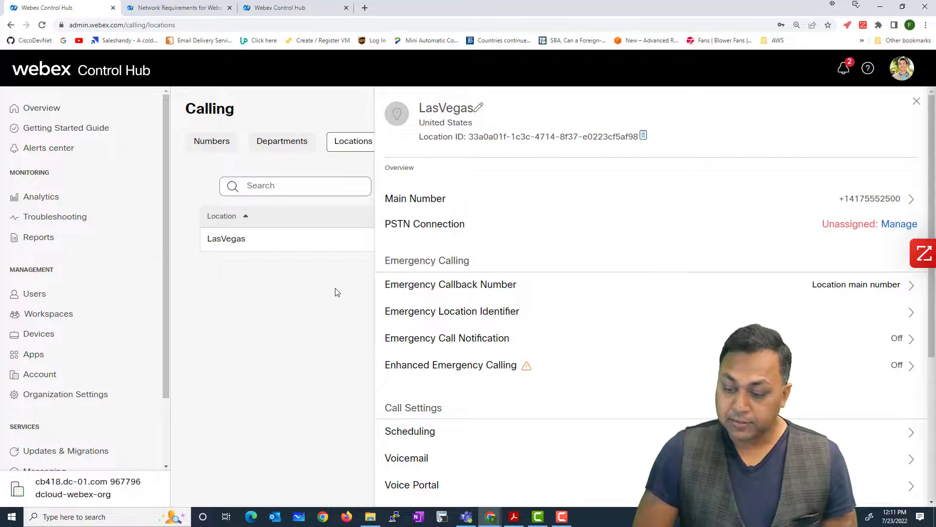
click(899, 224)
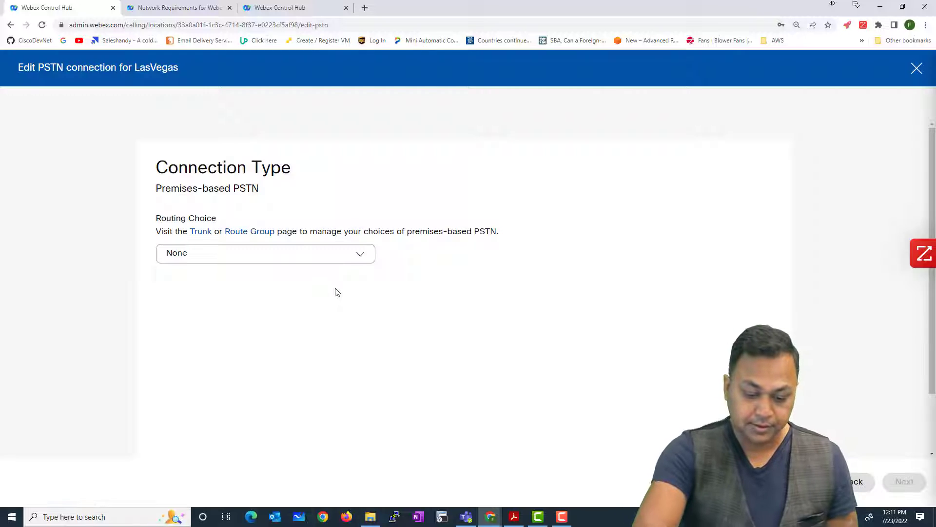
Step: Keep routing choice None, acknowledge the premises-based PSTN change and proceed
key(Return)
click(335, 290)
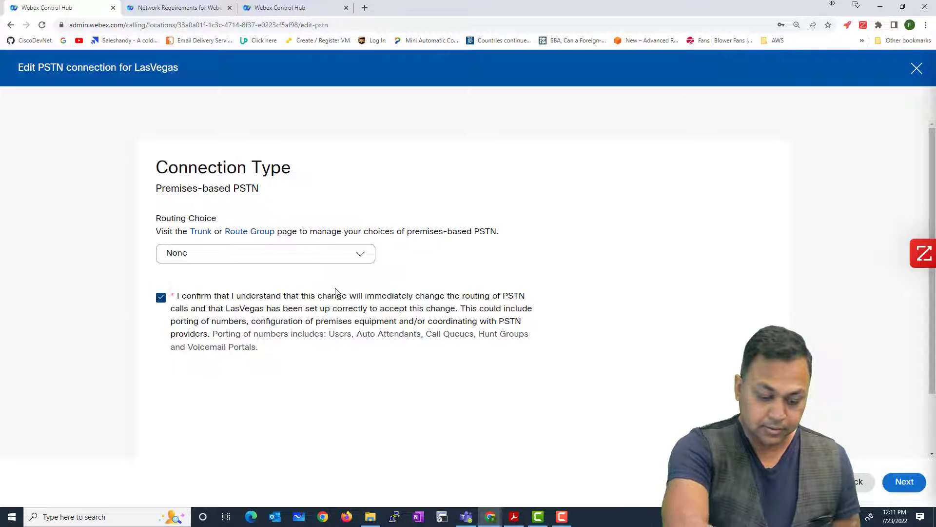
scroll(335, 291, down, 2)
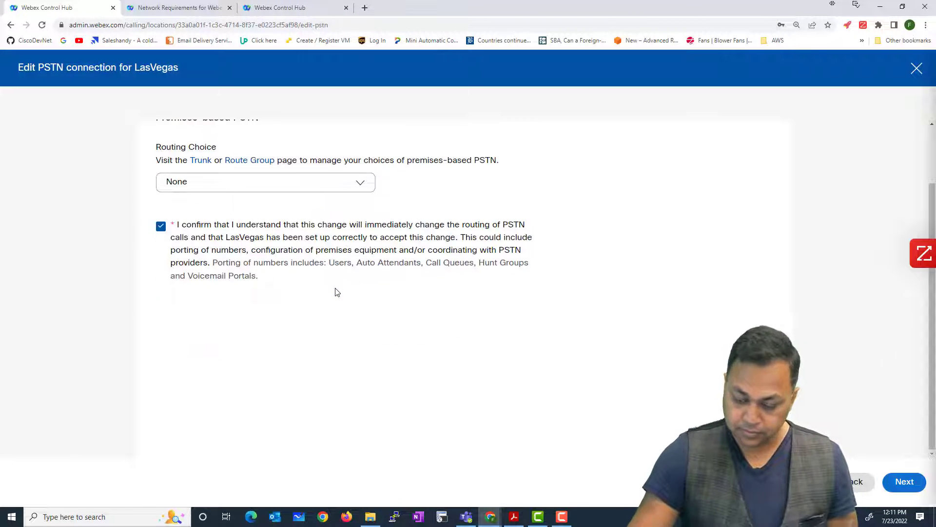
key(Return)
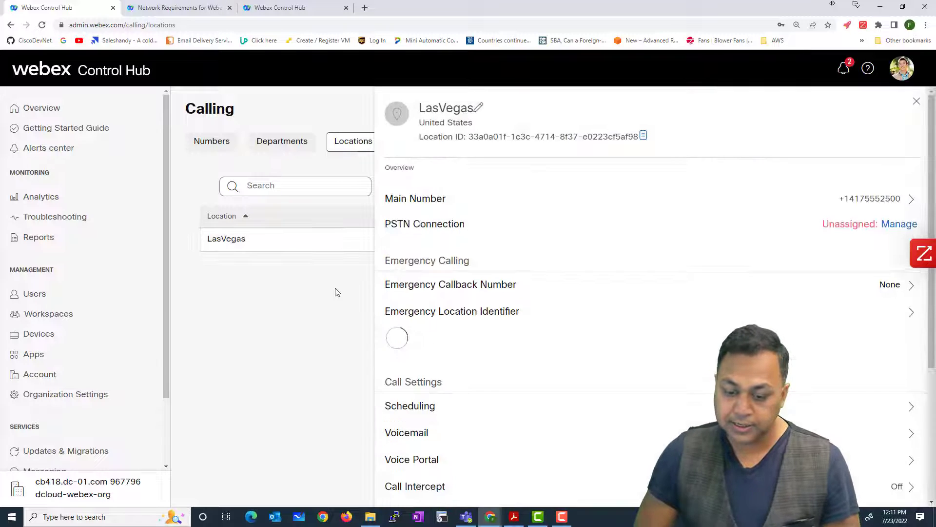
Step: Check LasVegas's Emergency Location Identifier, return to the overview, then open Voice Portal
key(Escape)
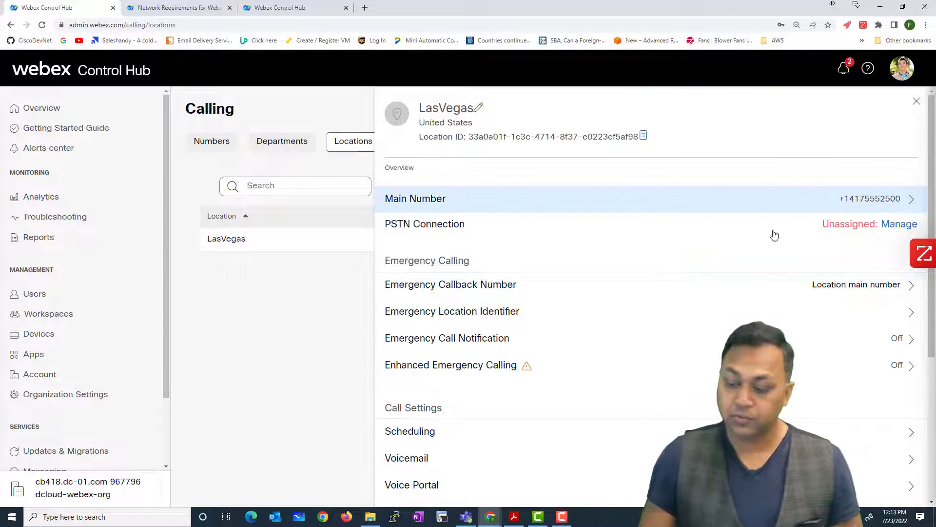
click(464, 312)
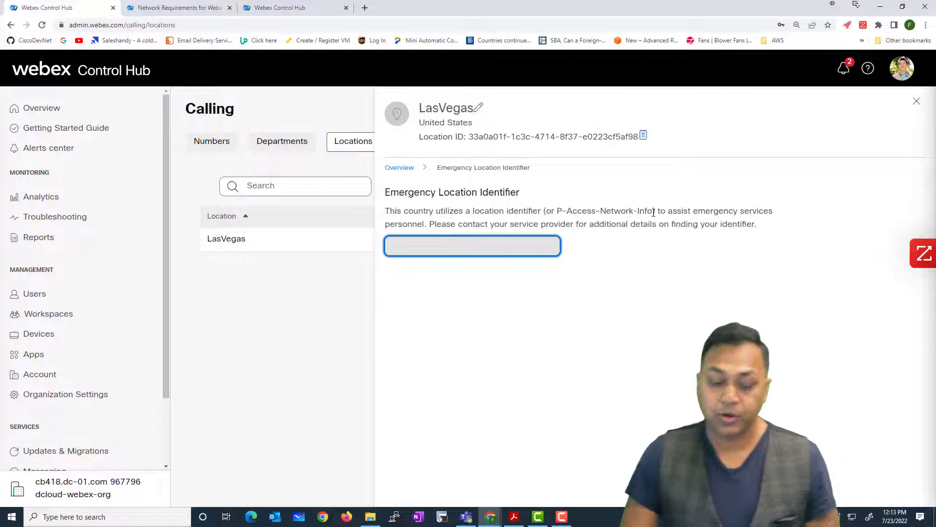
click(398, 168)
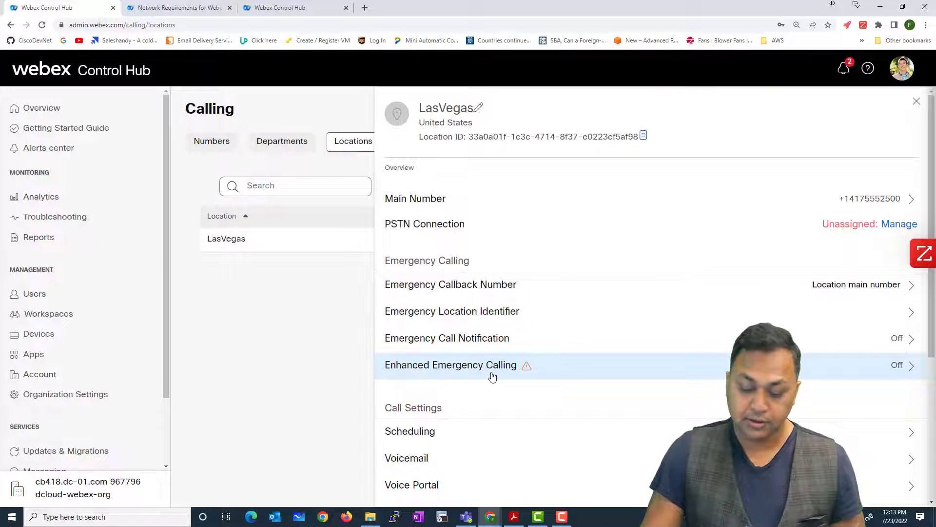
scroll(492, 376, down, 2)
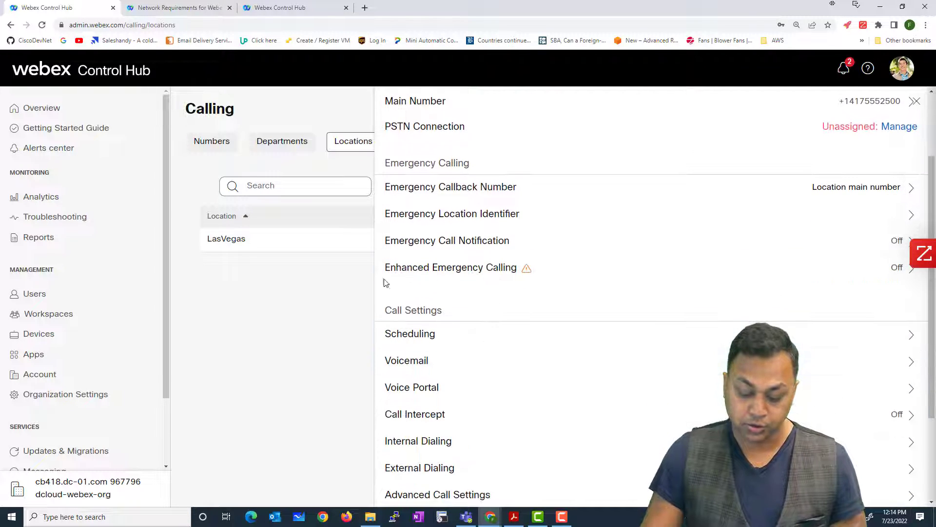
scroll(445, 307, down, 3)
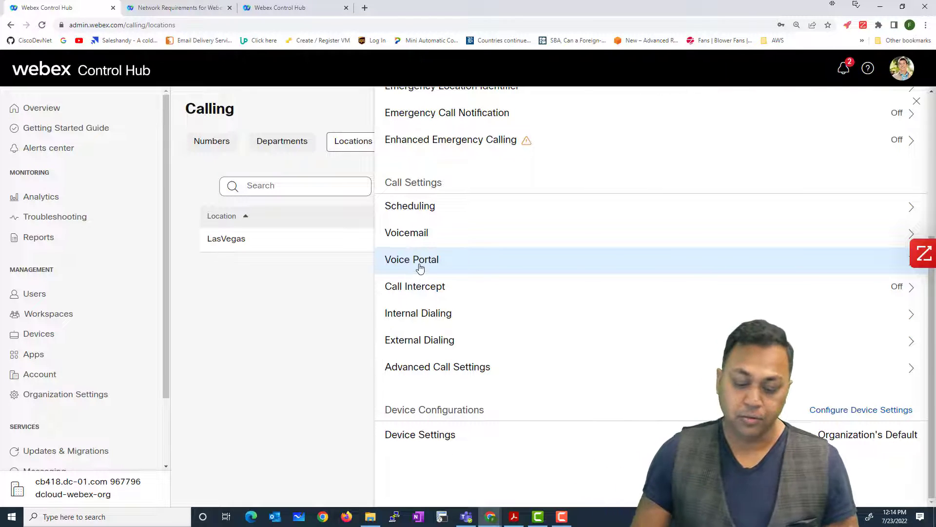
click(420, 268)
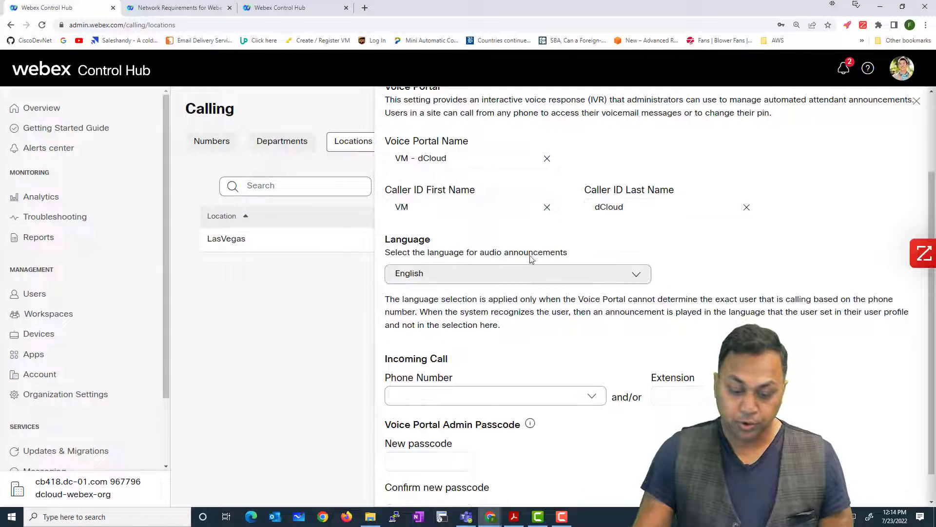
Step: Replace the Voice Portal caller ID first and last name with a user's name
click(533, 204)
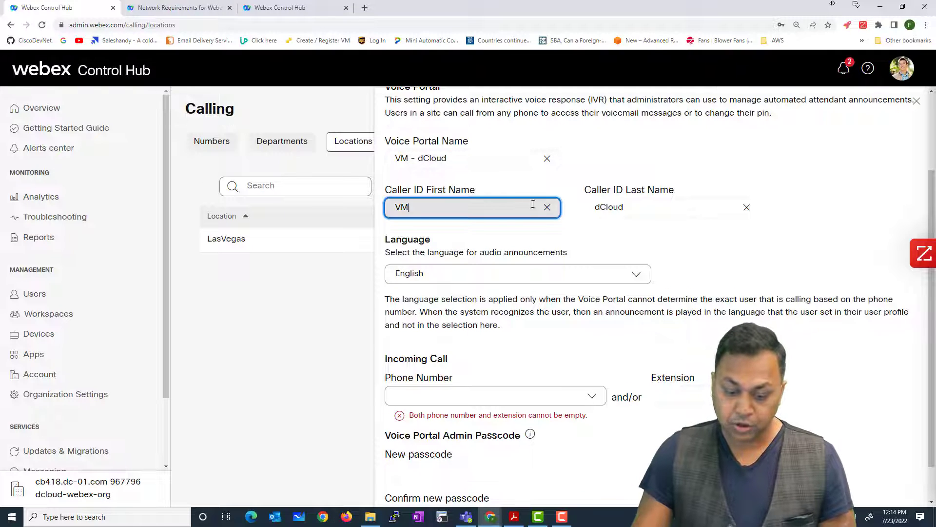
click(547, 207)
click(463, 206)
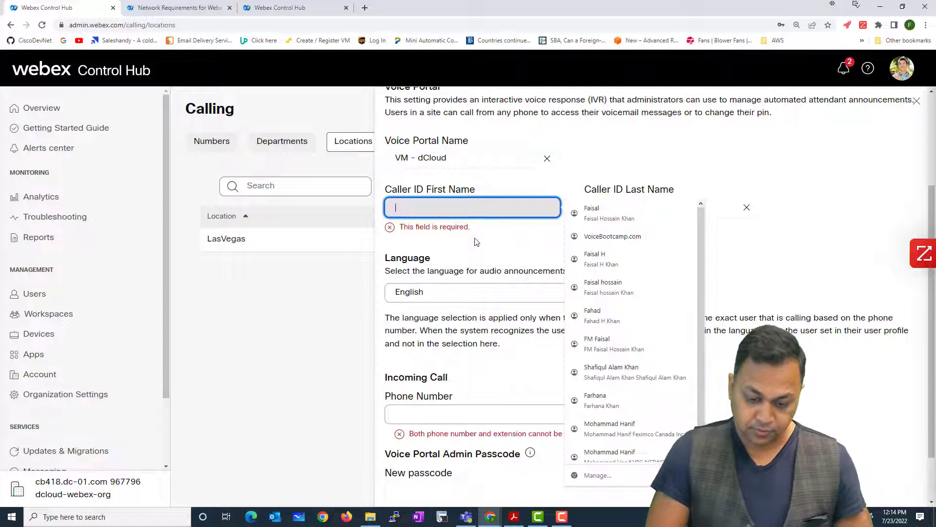
text(VM)
click(629, 217)
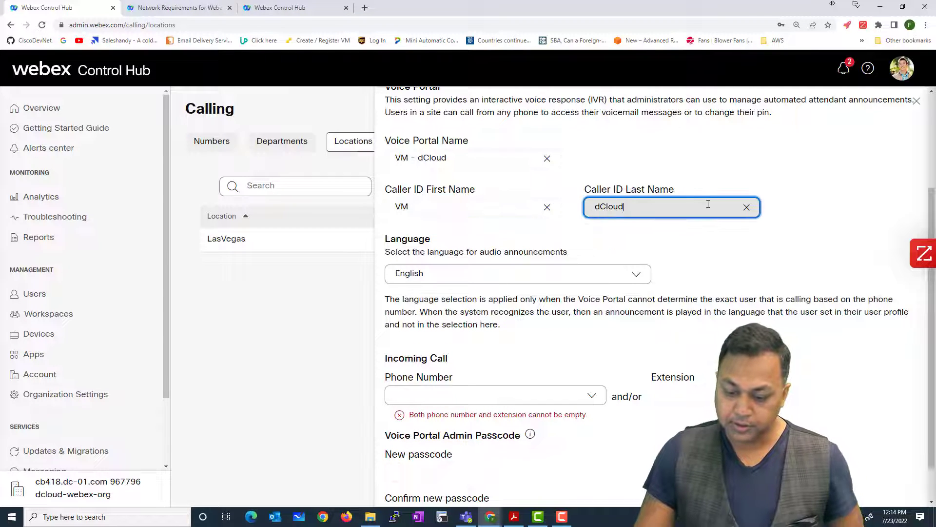
key(BackSpace)
key(BackSpace)
key(BackSpace)
key(BackSpace)
key(BackSpace)
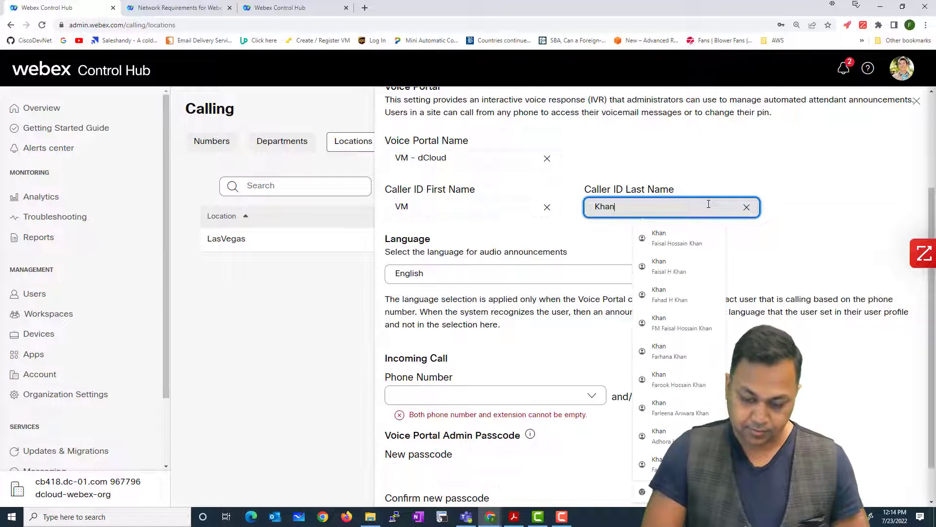
key(shift+Tab)
key(shift+Tab)
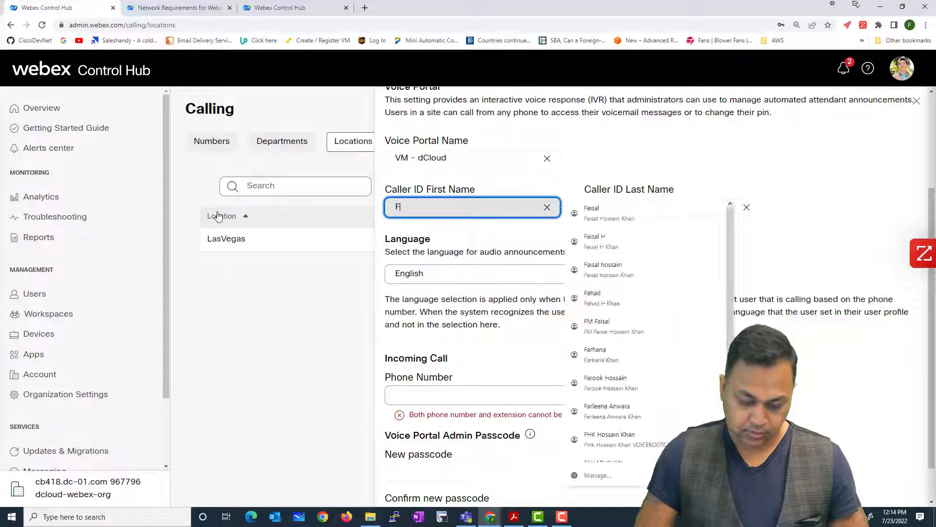
click(665, 236)
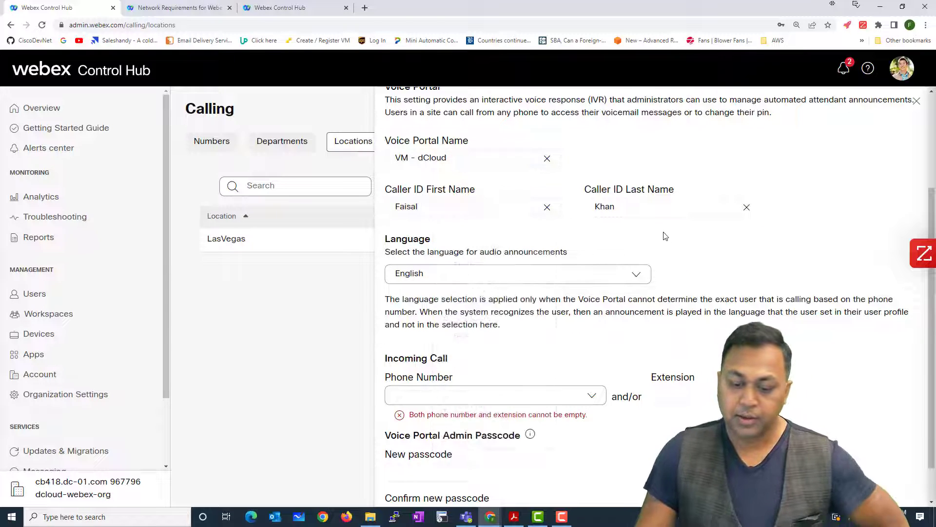
Step: Rename the Voice Portal from 'VM - dCloud' to 'VoiceMail'
click(462, 158)
key(BackSpace)
key(BackSpace)
key(BackSpace)
key(BackSpace)
key(BackSpace)
key(BackSpace)
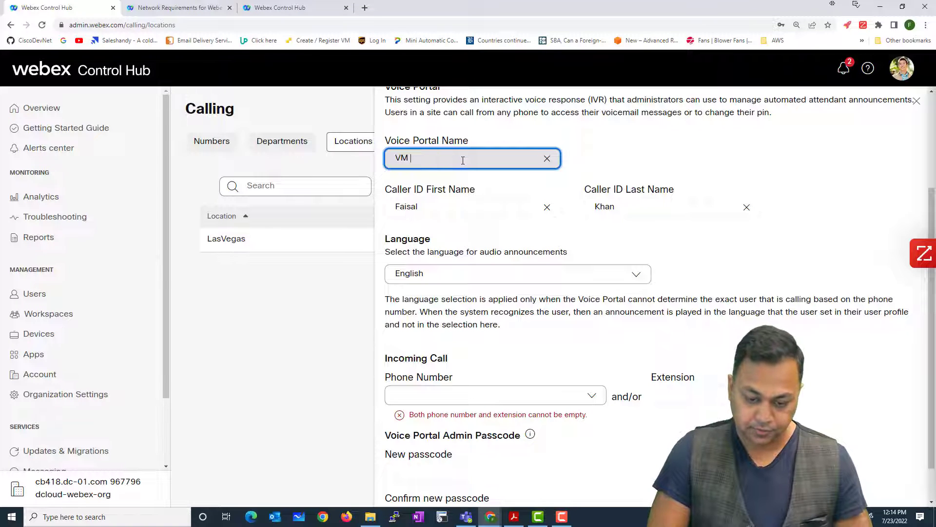
key(BackSpace)
key(BackSpace)
text(oiceMail)
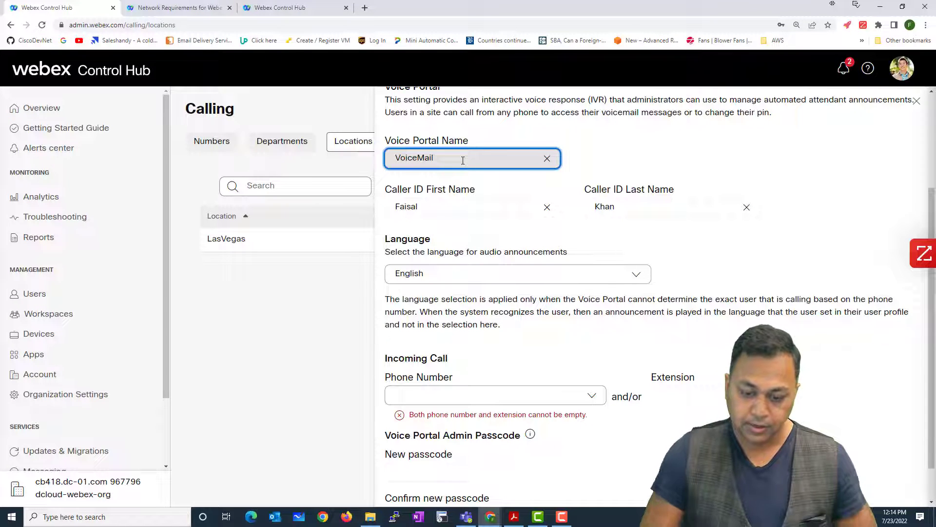
scroll(500, 384, down, 1)
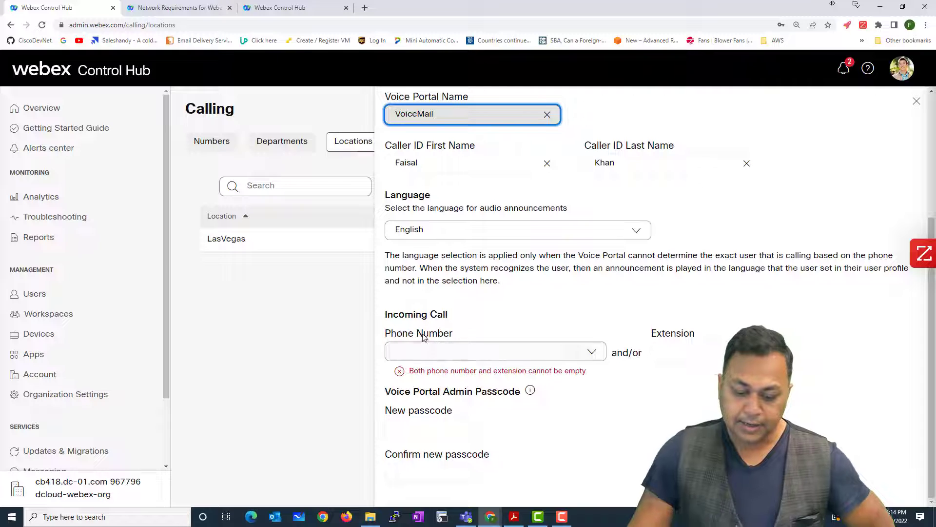
Step: Set the Voice Portal extension to 6032
click(682, 357)
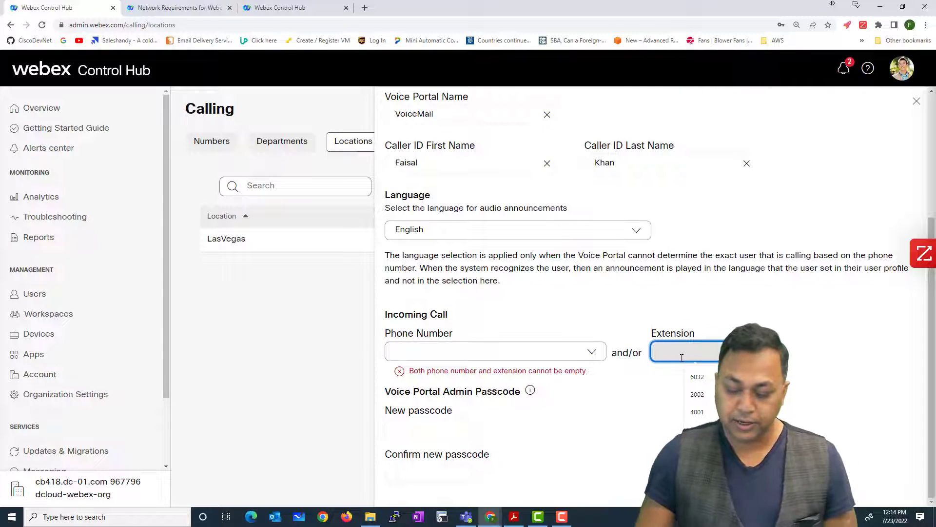
text(6032)
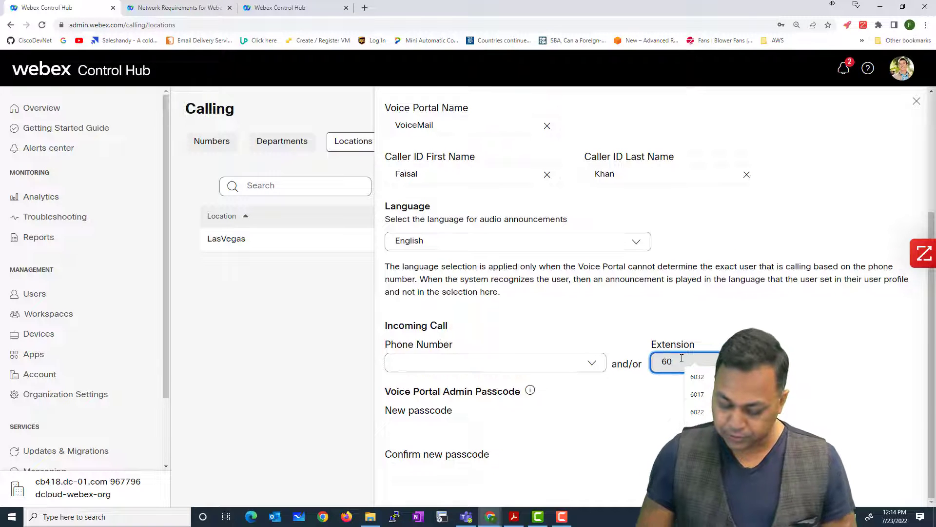
click(603, 424)
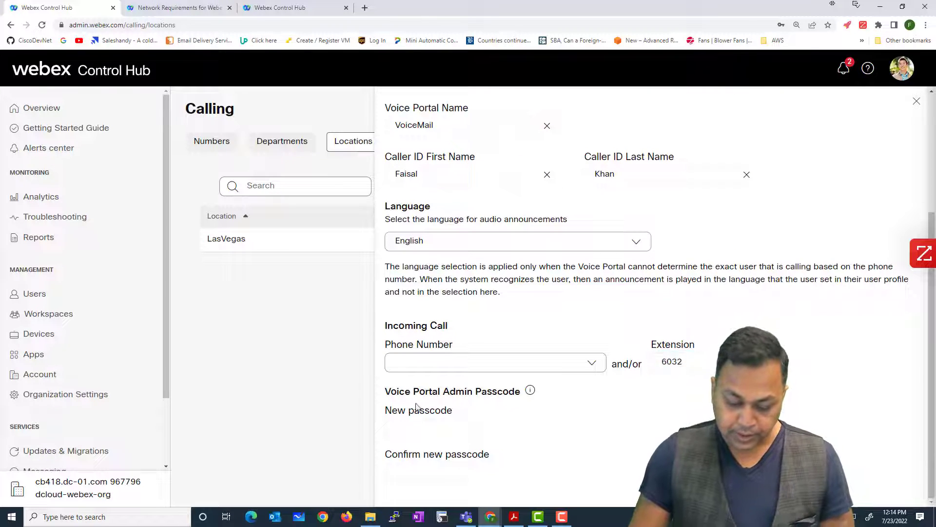
Step: Enter a new admin passcode and confirm it in the second passcode field
click(401, 428)
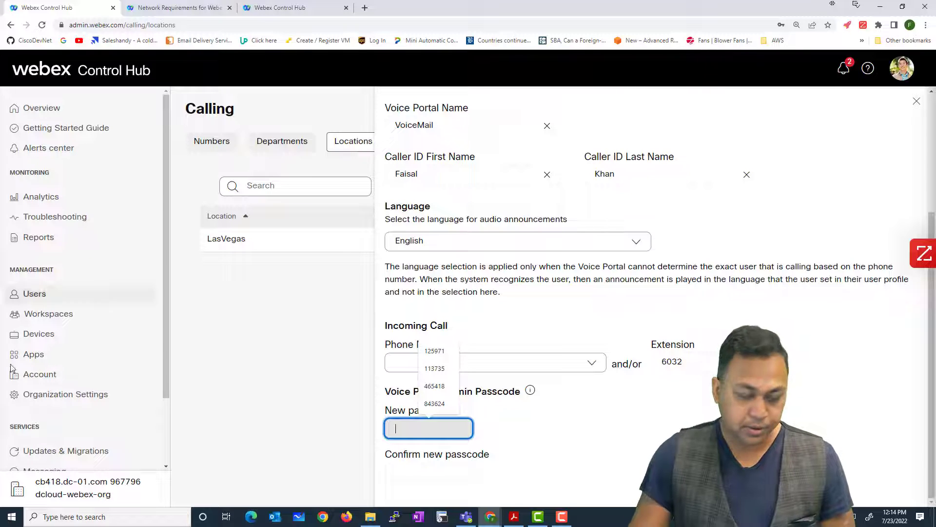
click(564, 464)
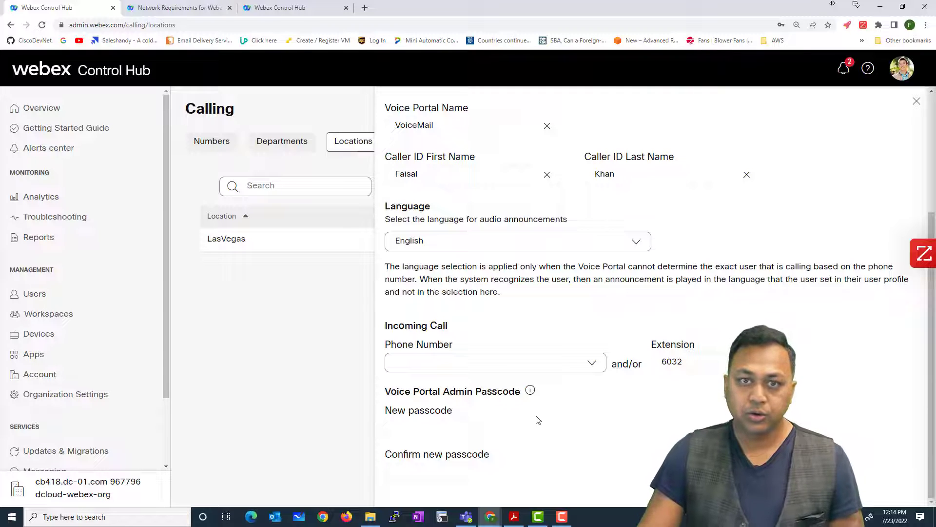
click(427, 431)
text(11)
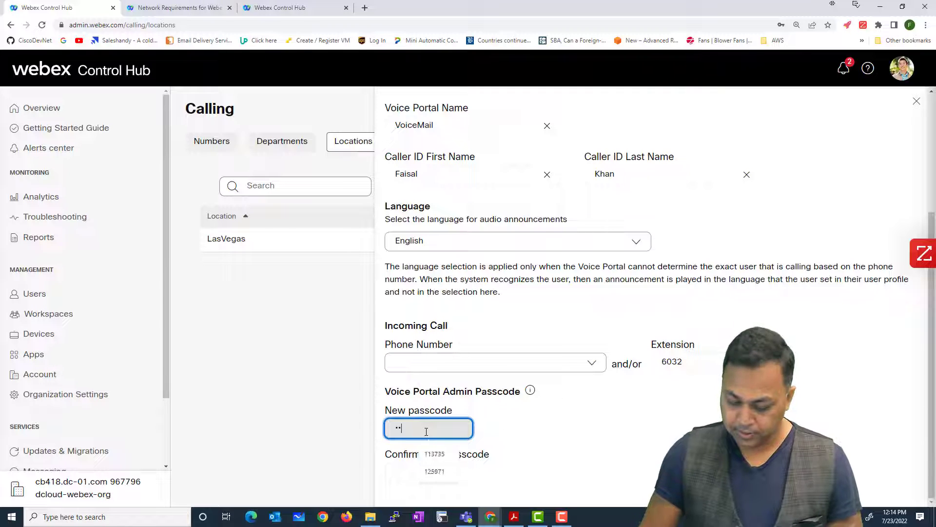
text(1)
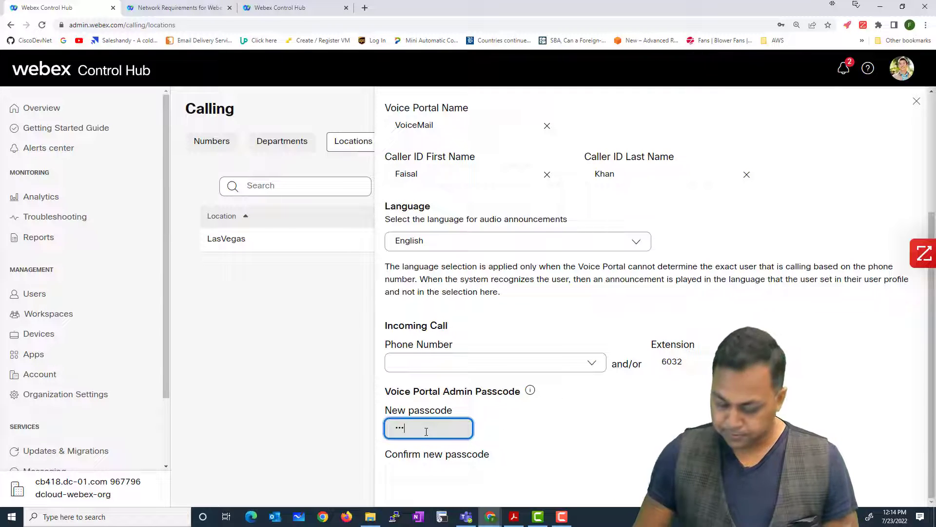
text(111)
click(438, 472)
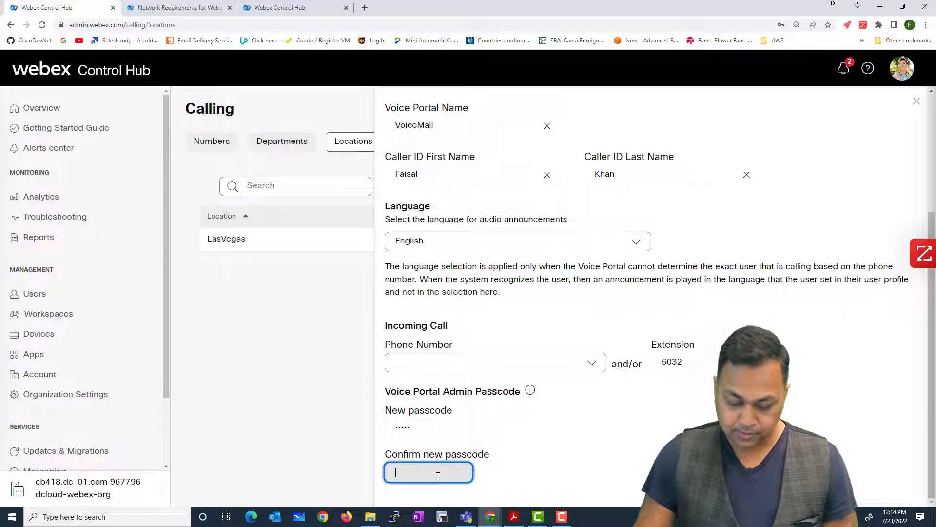
text(111111)
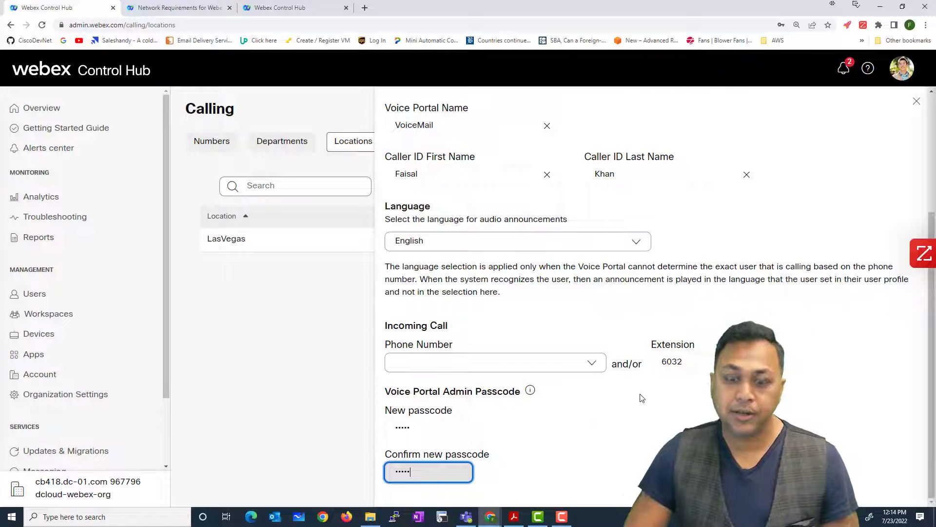
click(757, 229)
Step: After Save rejects the passcode, retype a replacement admin passcode in both fields
scroll(761, 244, up, 4)
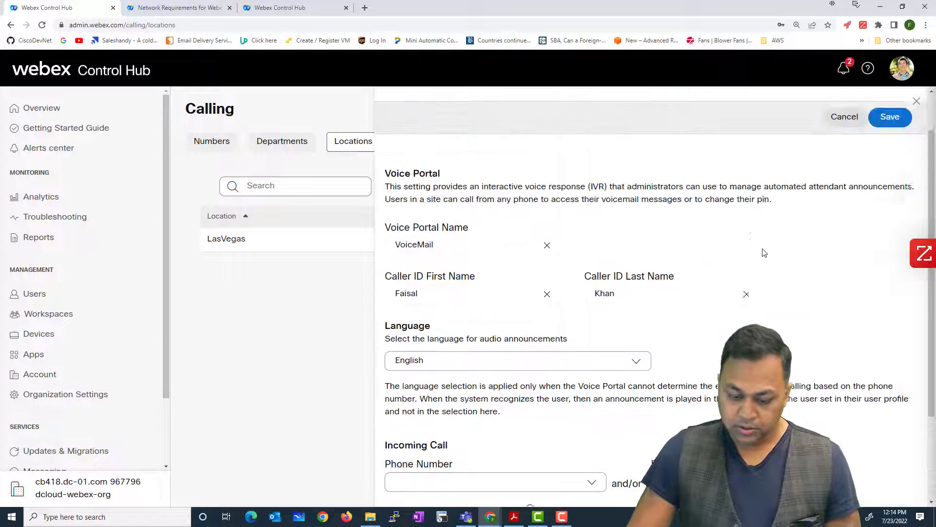
click(892, 171)
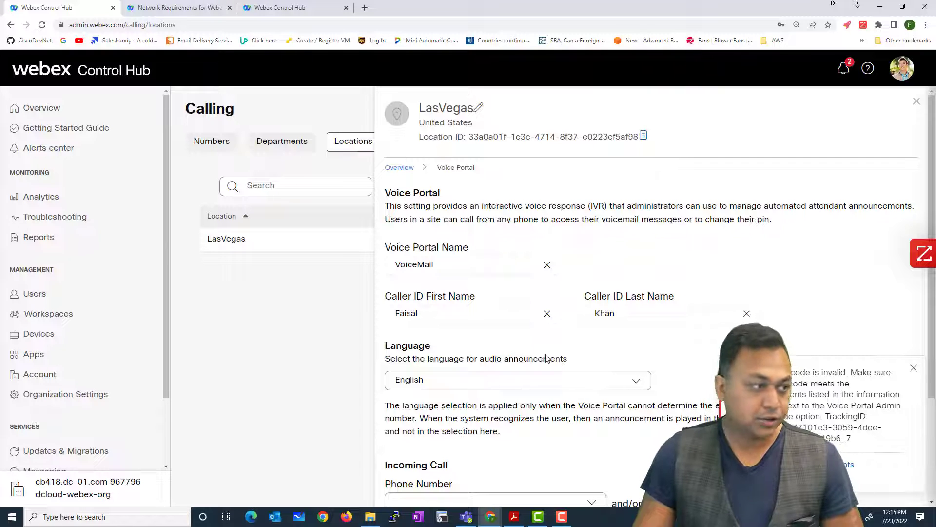
scroll(546, 359, down, 3)
drag(463, 429, 326, 434)
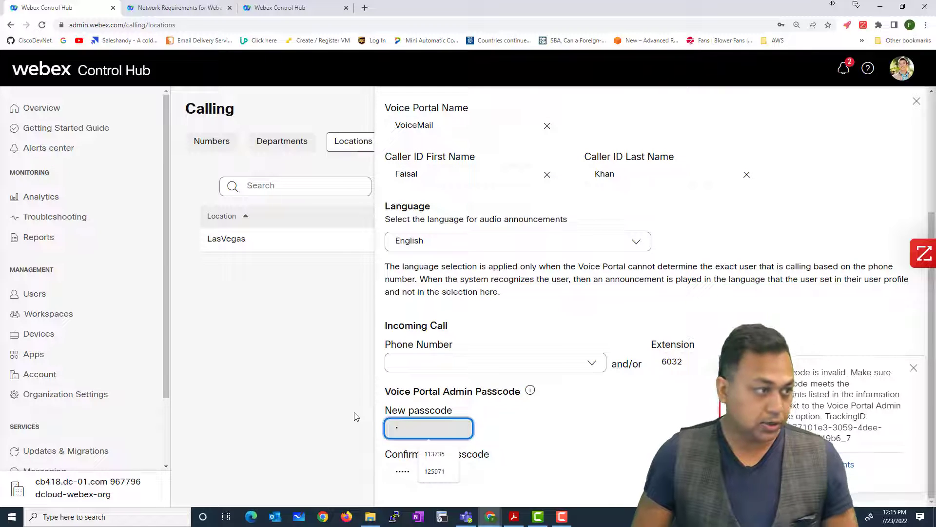
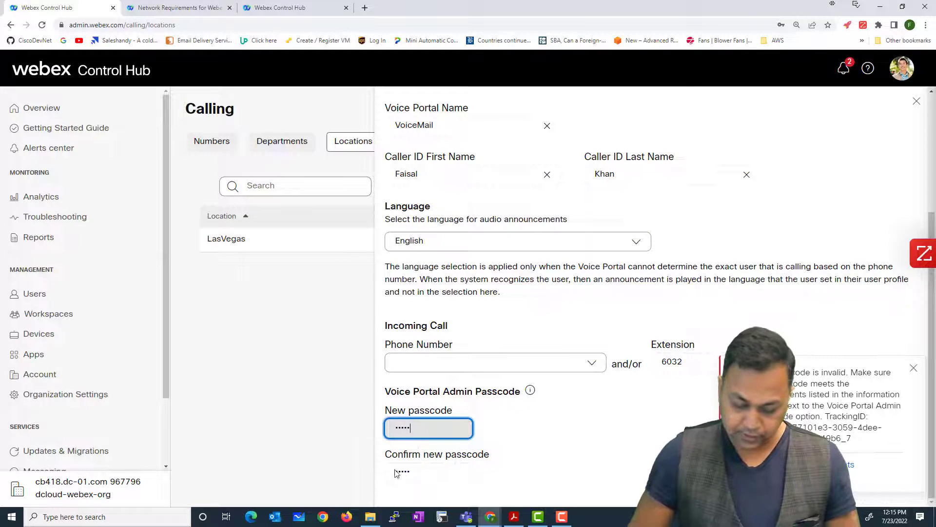
click(412, 472)
drag(412, 471, 292, 471)
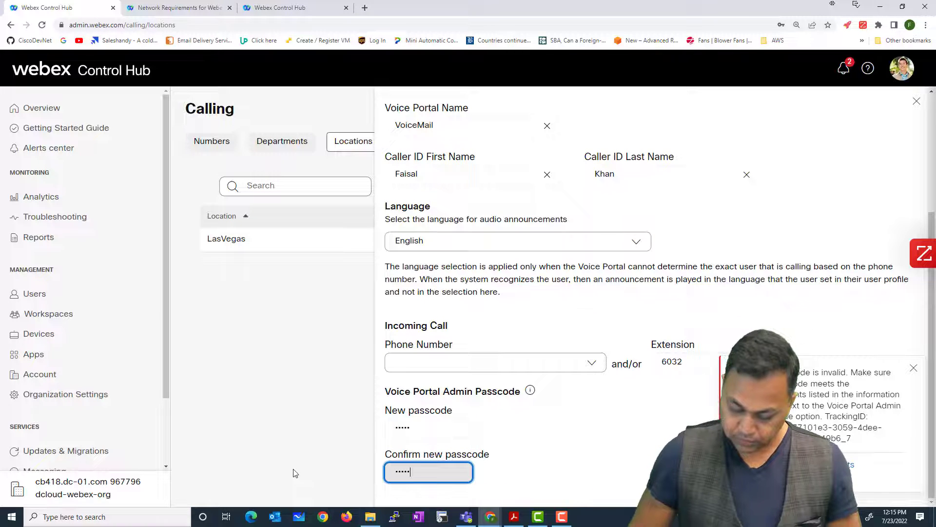
click(915, 369)
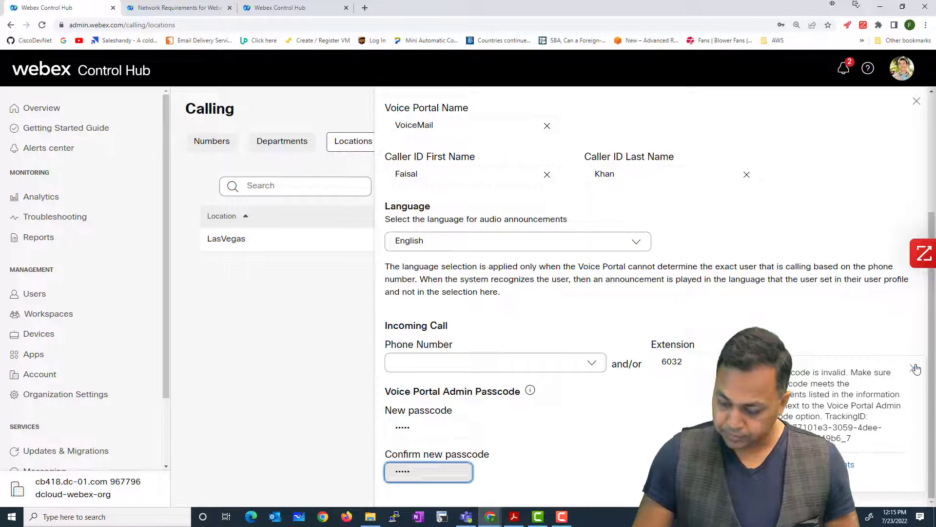
scroll(772, 200, up, 1)
Step: Save the corrected LasVegas Voice Portal settings and return to the Calling Locations list
scroll(772, 200, up, 2)
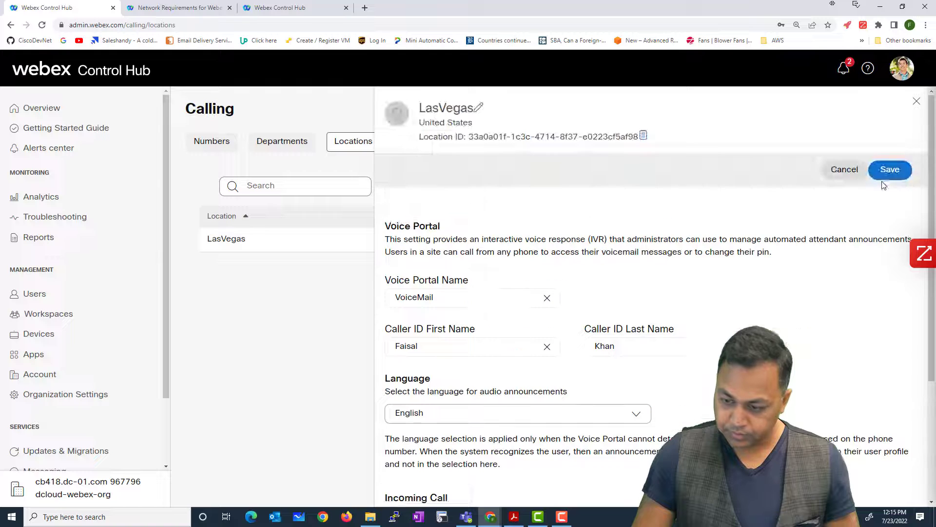
click(887, 170)
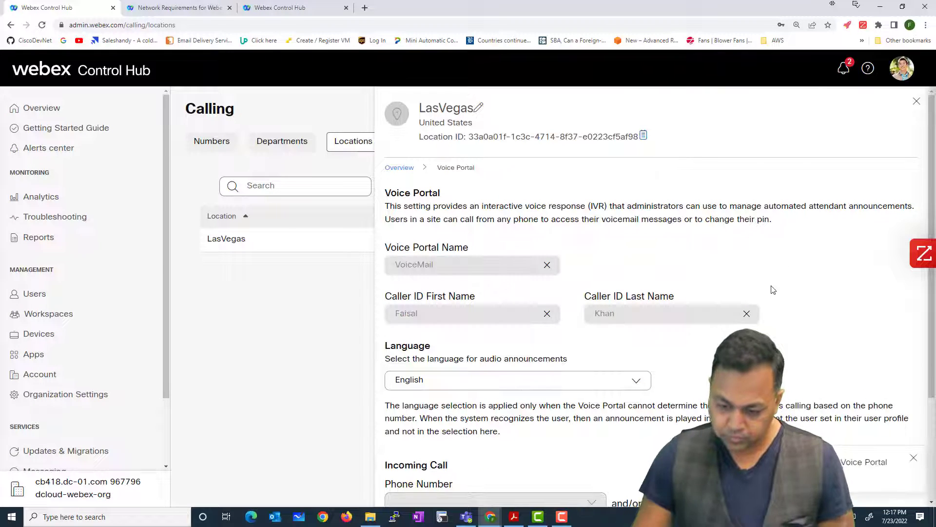
key(Escape)
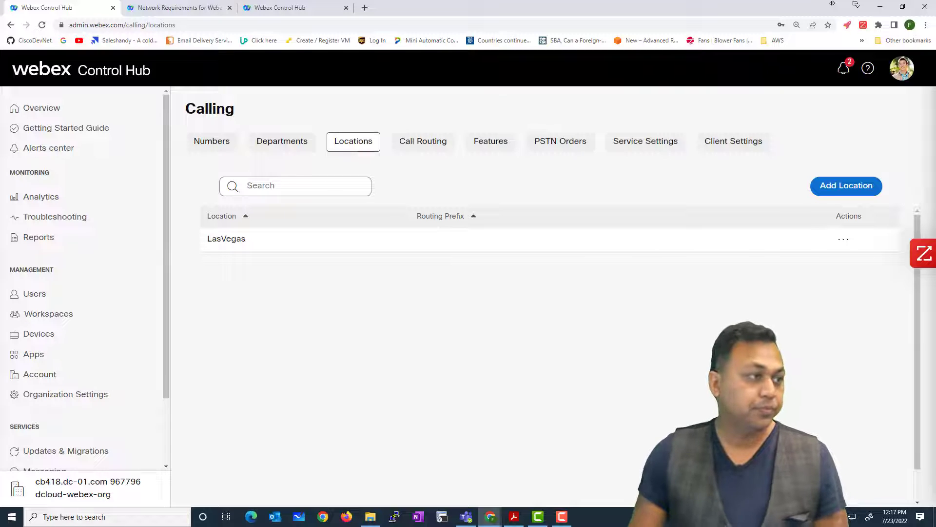